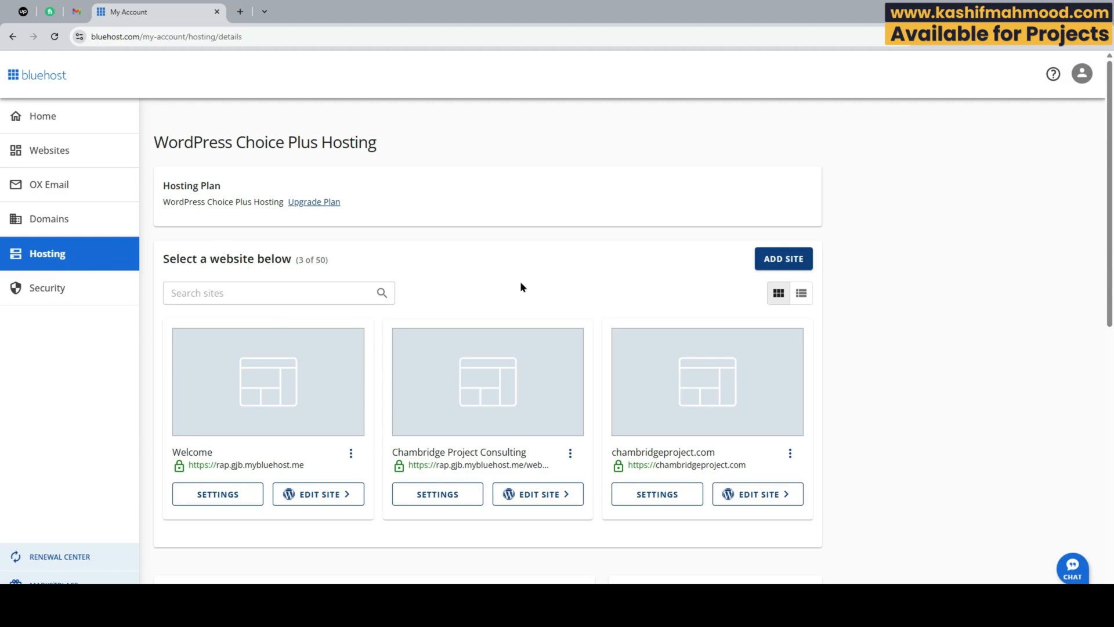
- Open the chambridgeproject.com website for editing in WordPress from the hosting account
left_click(766, 493)
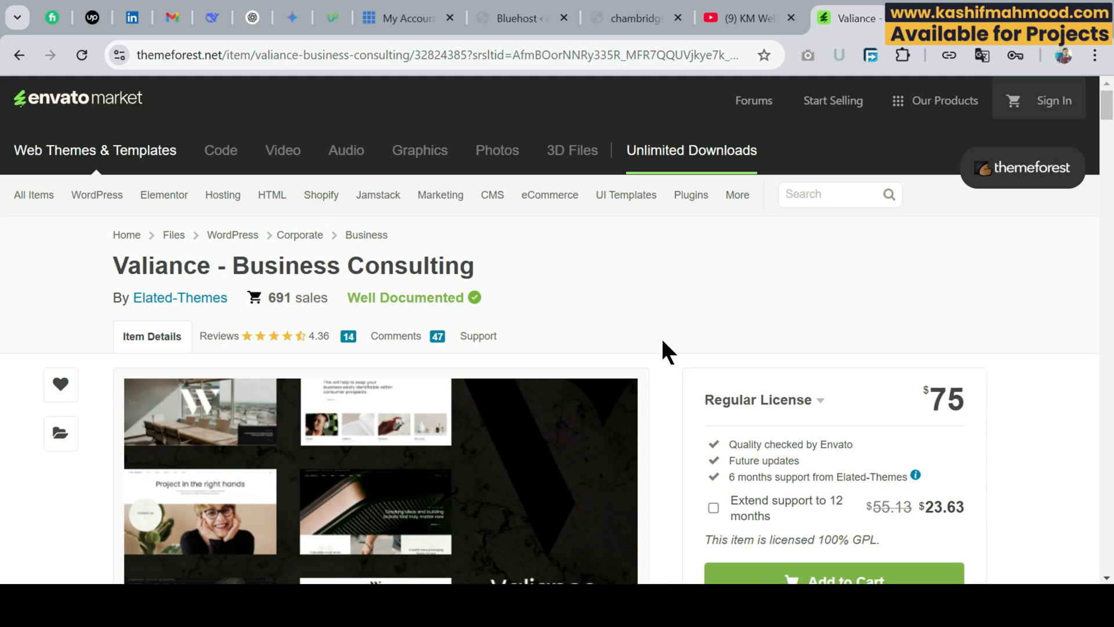
- Examine the Valiance - Business Consulting theme page on ThemeForest, including its layouts, templates and description
scroll(662, 337, "down", 2)
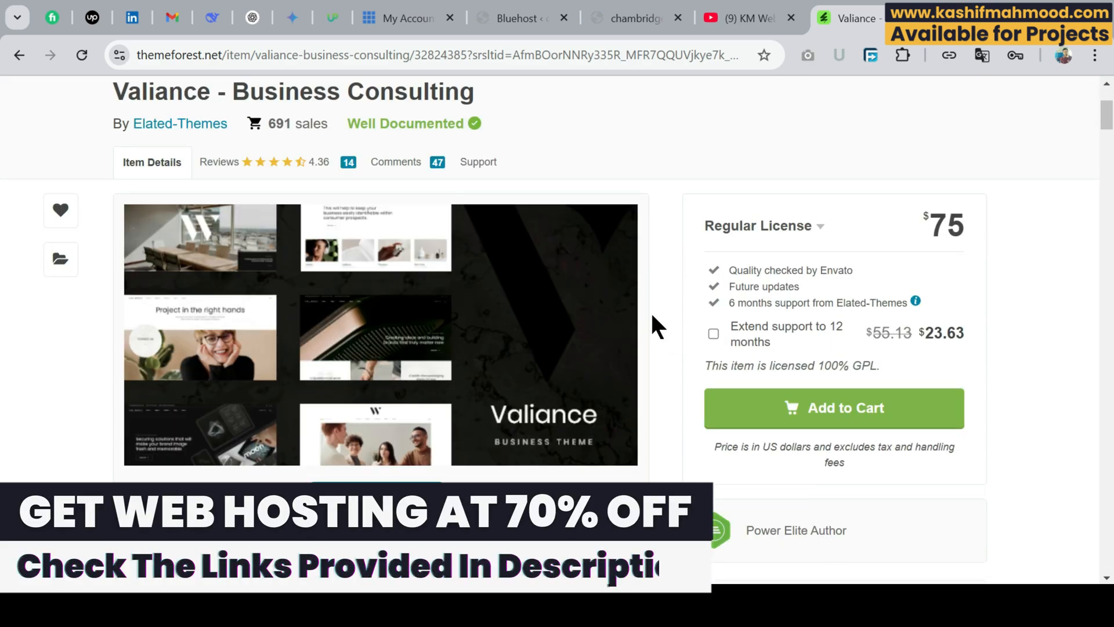
scroll(653, 325, "up", 1)
scroll(662, 339, "up", 1)
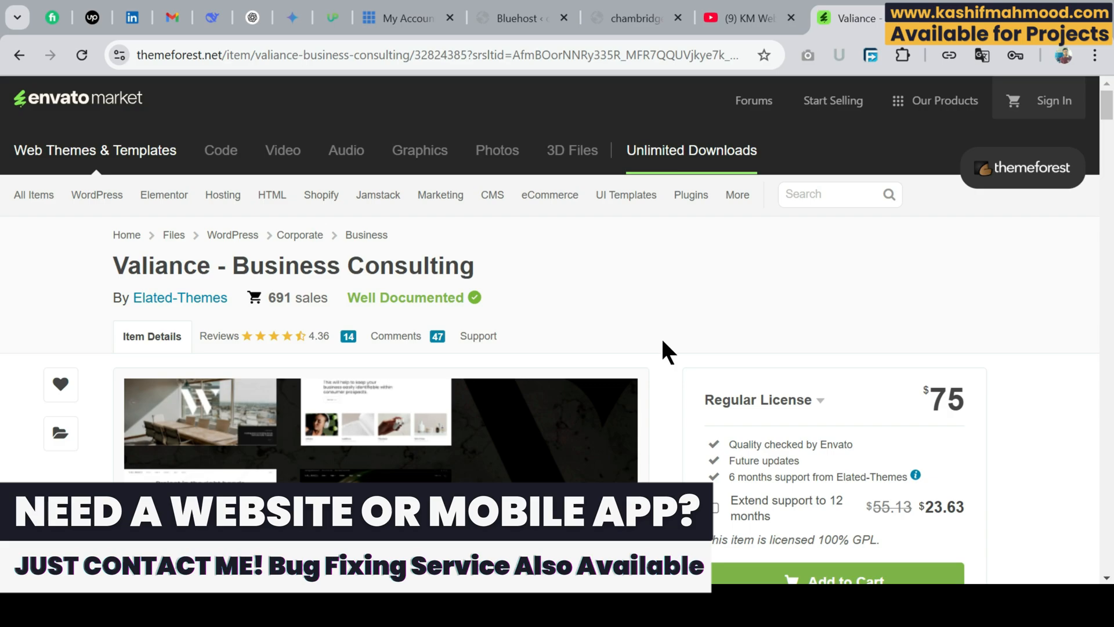
scroll(663, 342, "down", 10)
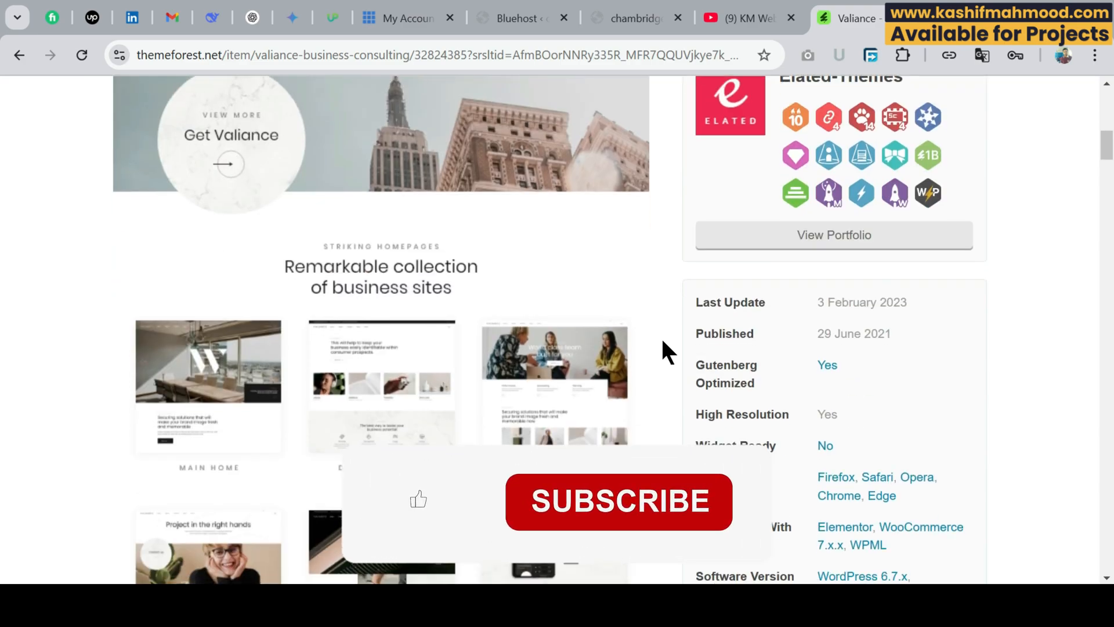
scroll(662, 342, "down", 20)
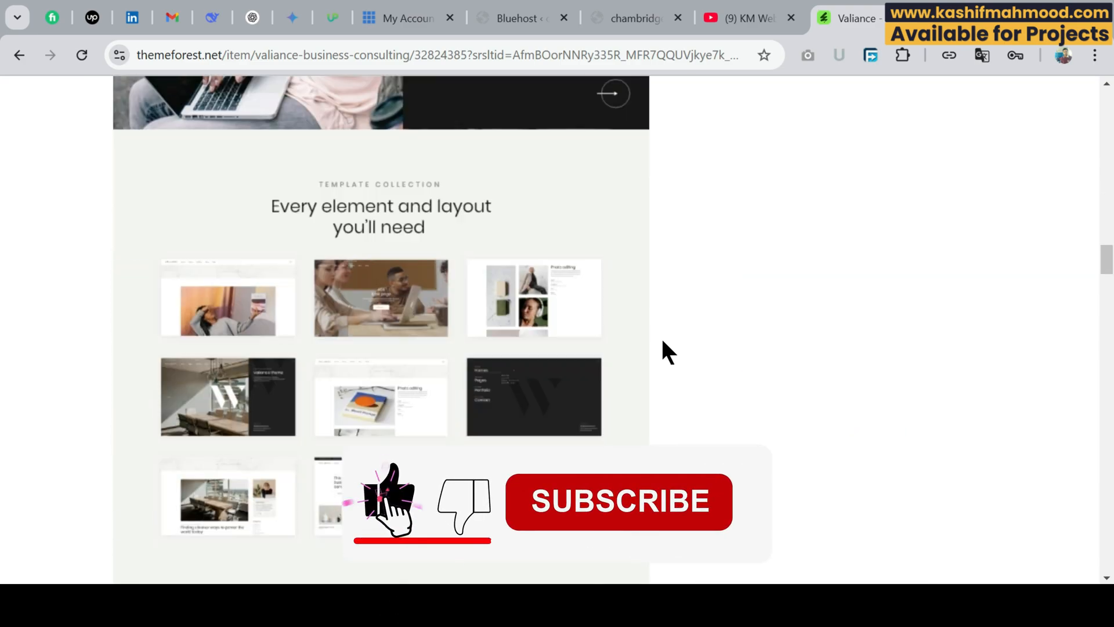
scroll(662, 341, "down", 15)
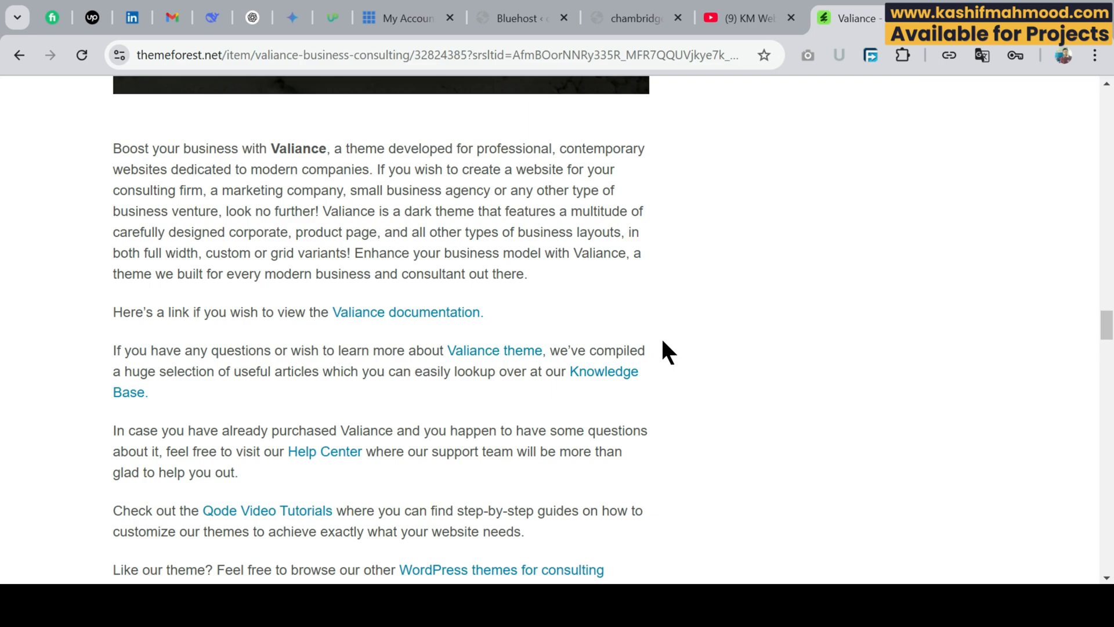
scroll(662, 342, "up", 2)
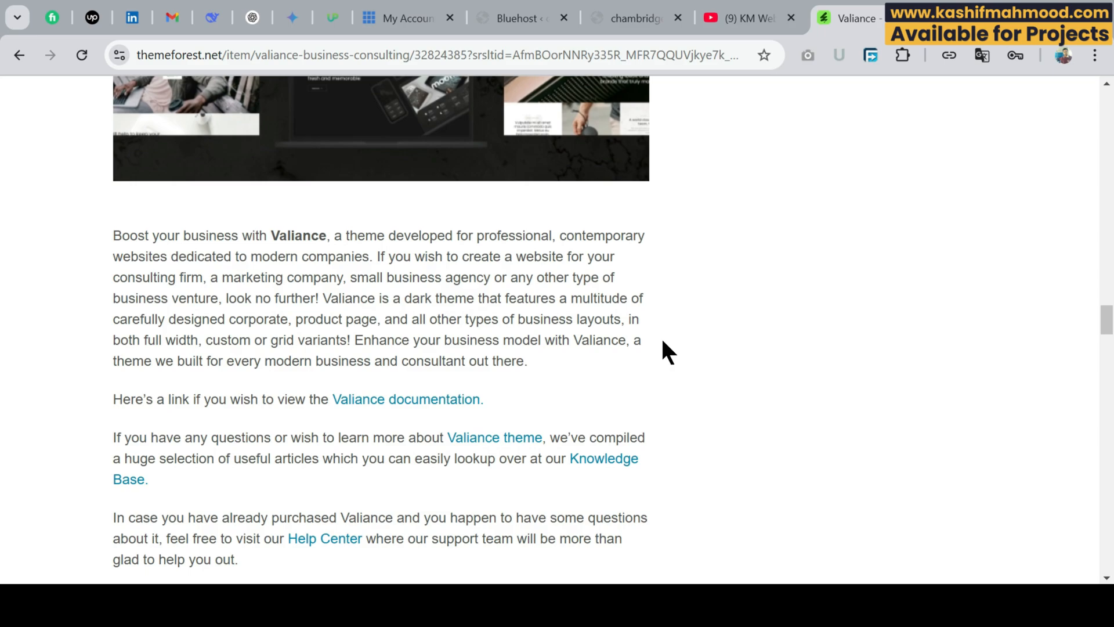
- Go to the chambridgeproject.com WordPress admin and open the theme upload page
left_click(622, 18)
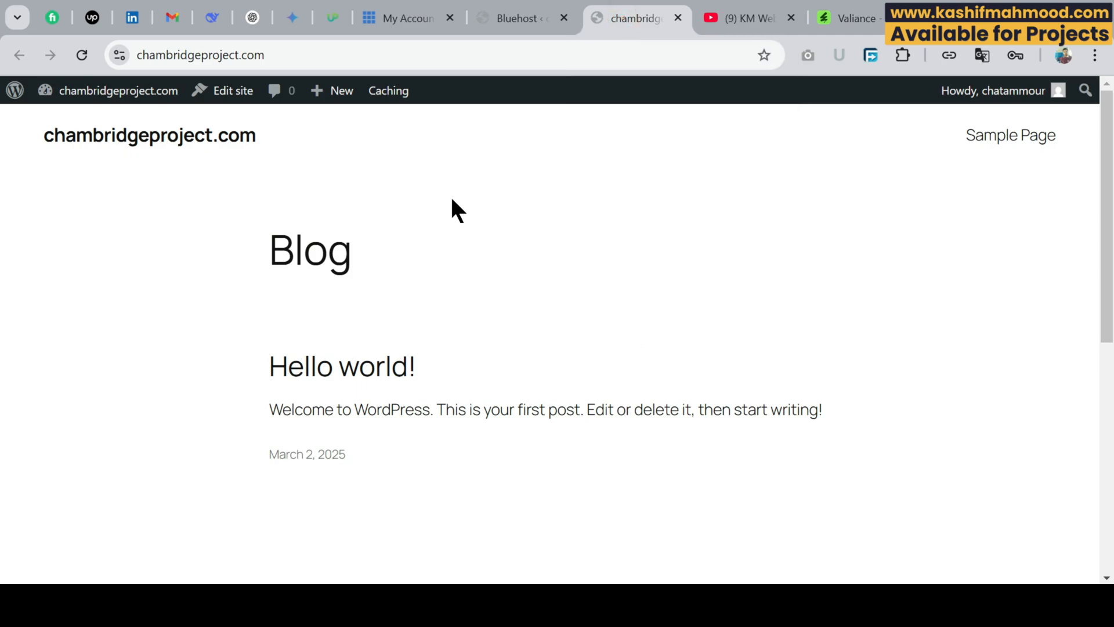
mouse_move(107, 92)
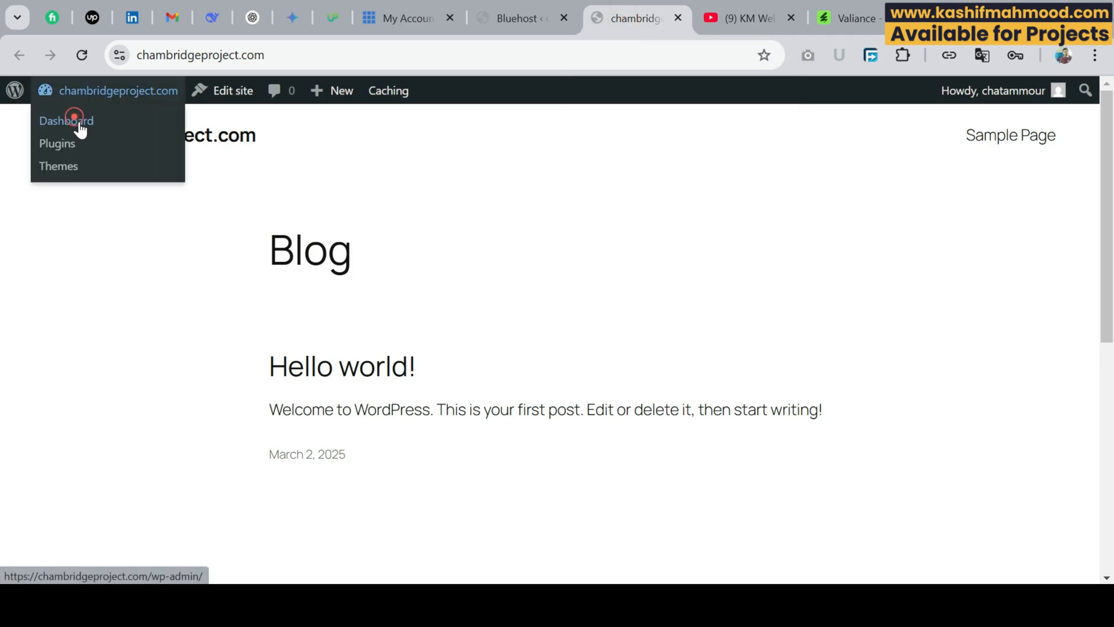
left_click(75, 120)
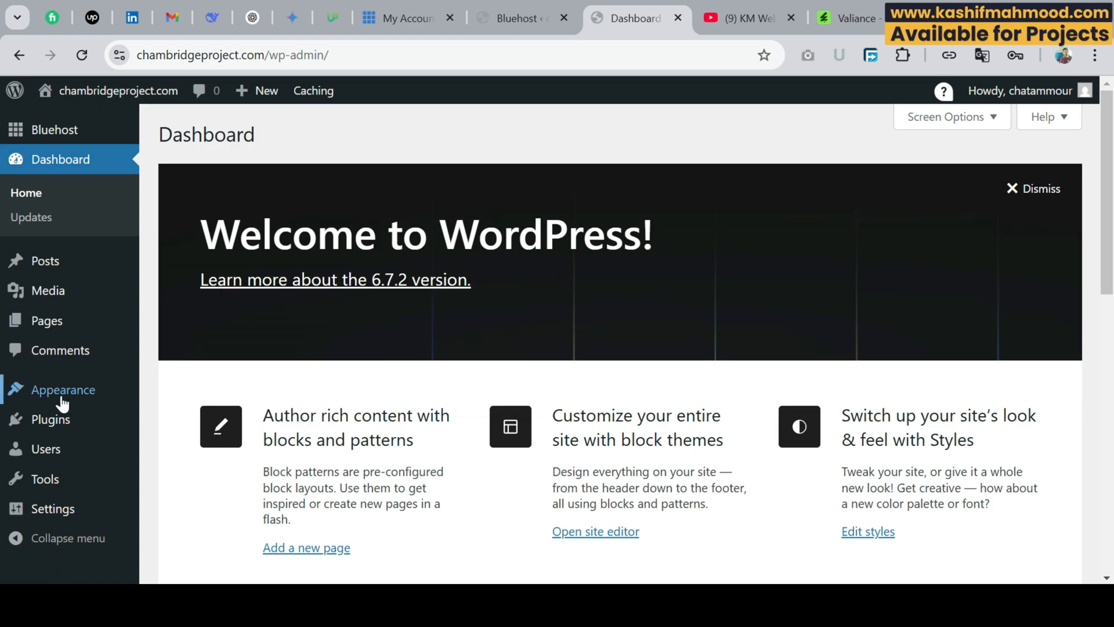
mouse_move(60, 390)
left_click(181, 393)
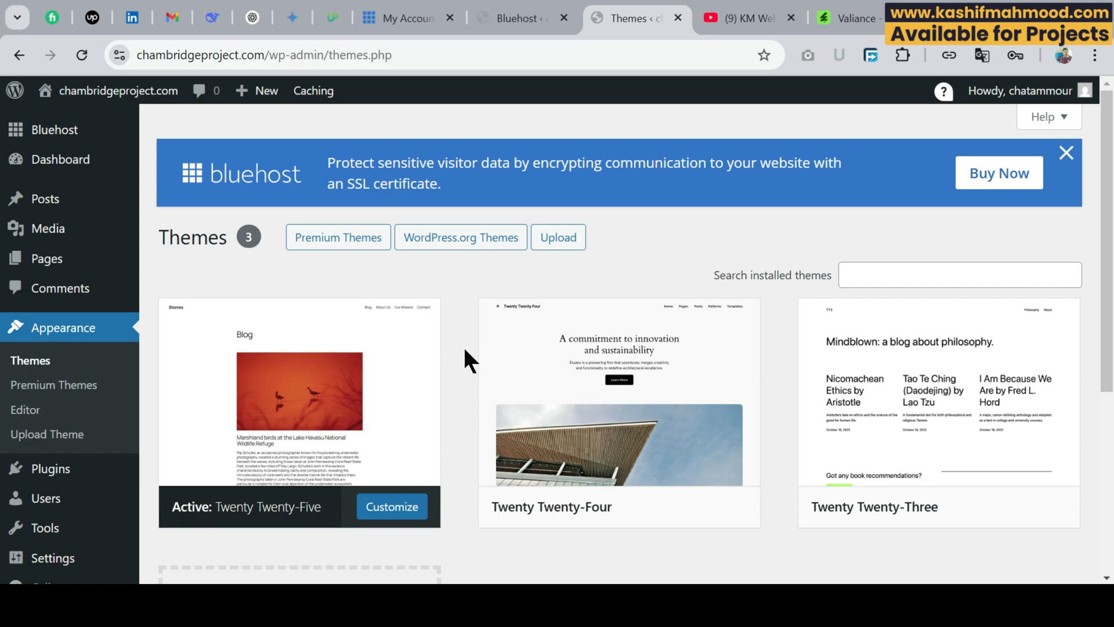
left_click(566, 243)
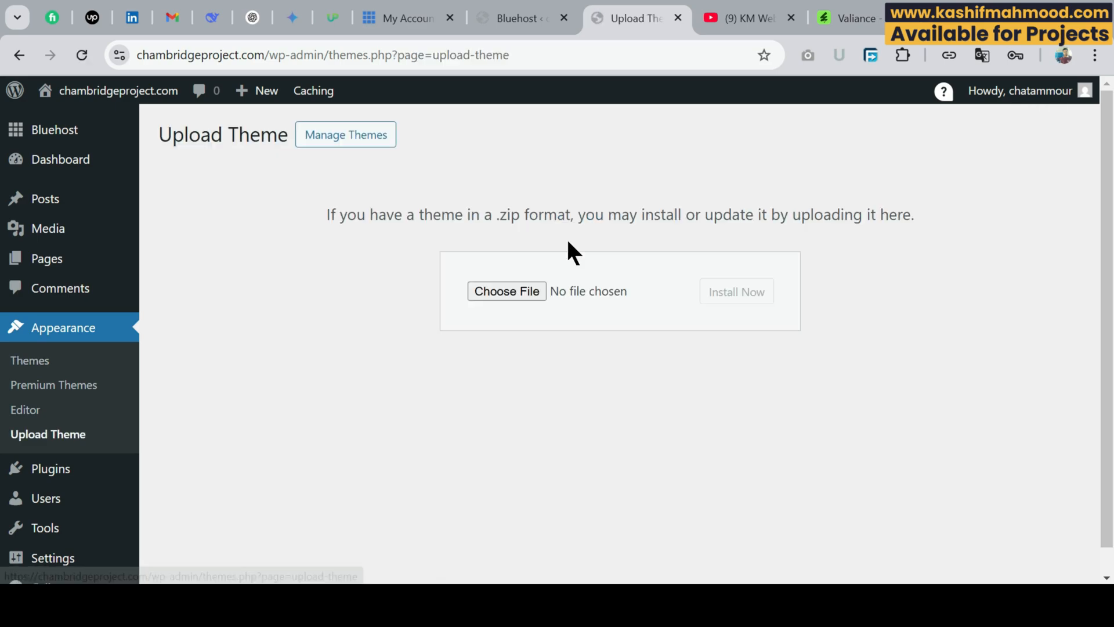
- Extract themeforest-AWDmxxFG-valiance-business-consulting.zip in the Orignal files folder to a folder of the same name using WinRAR
left_click(502, 298)
left_click(493, 410)
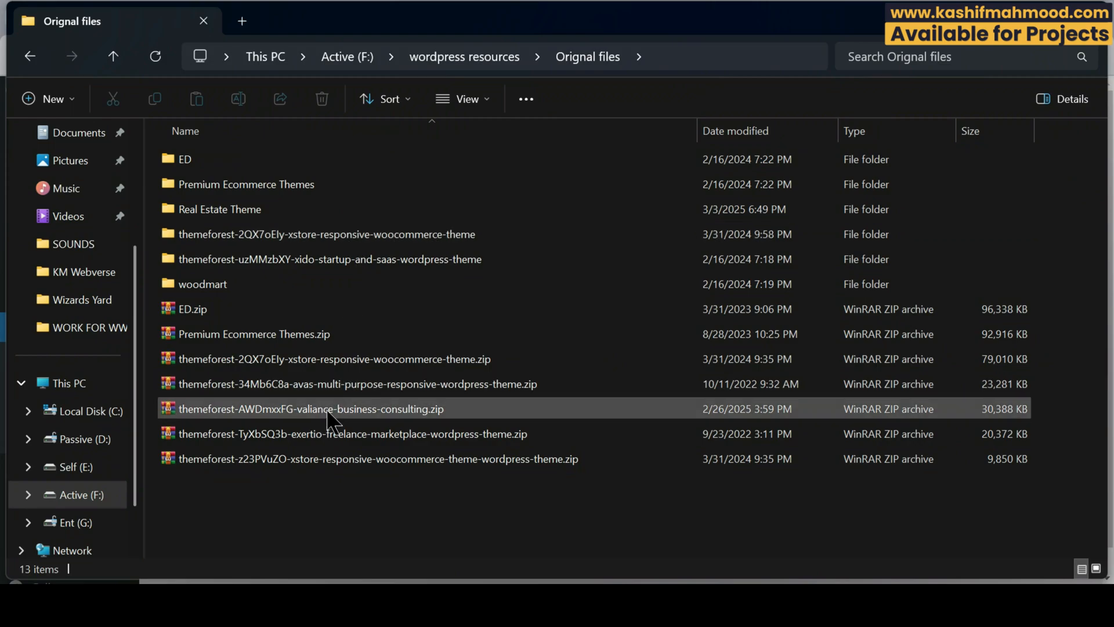
left_click(423, 407)
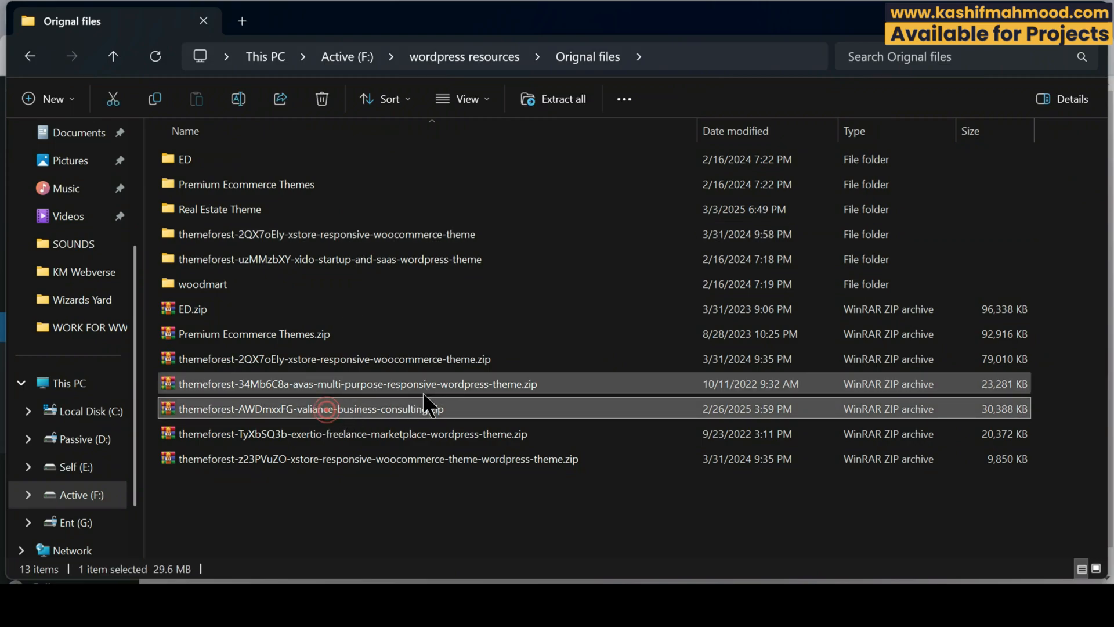
right_click(385, 414)
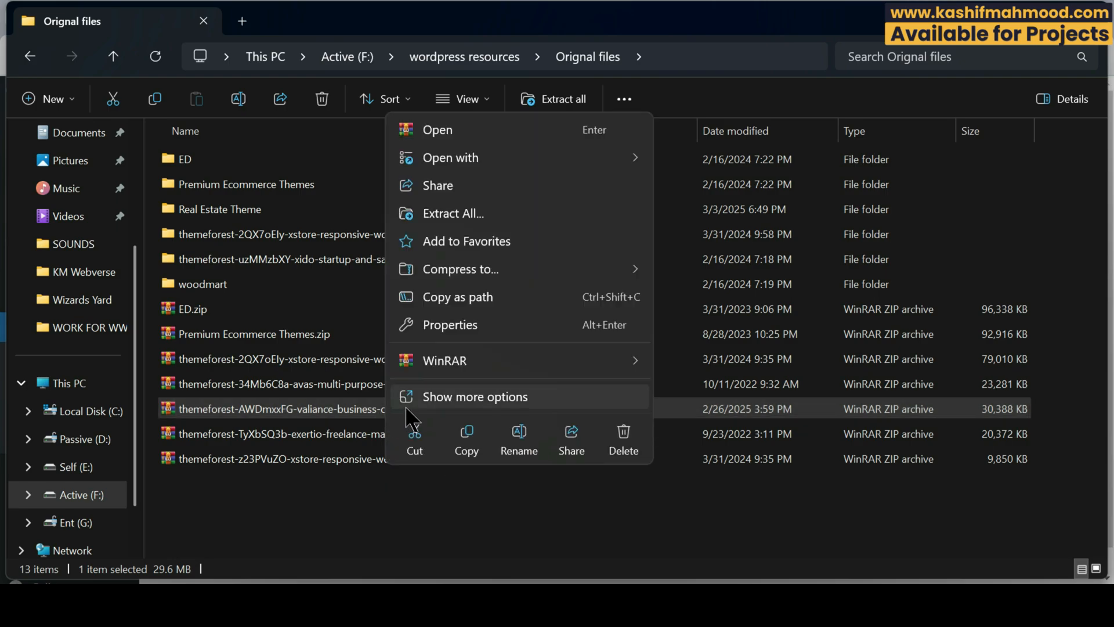
left_click(420, 398)
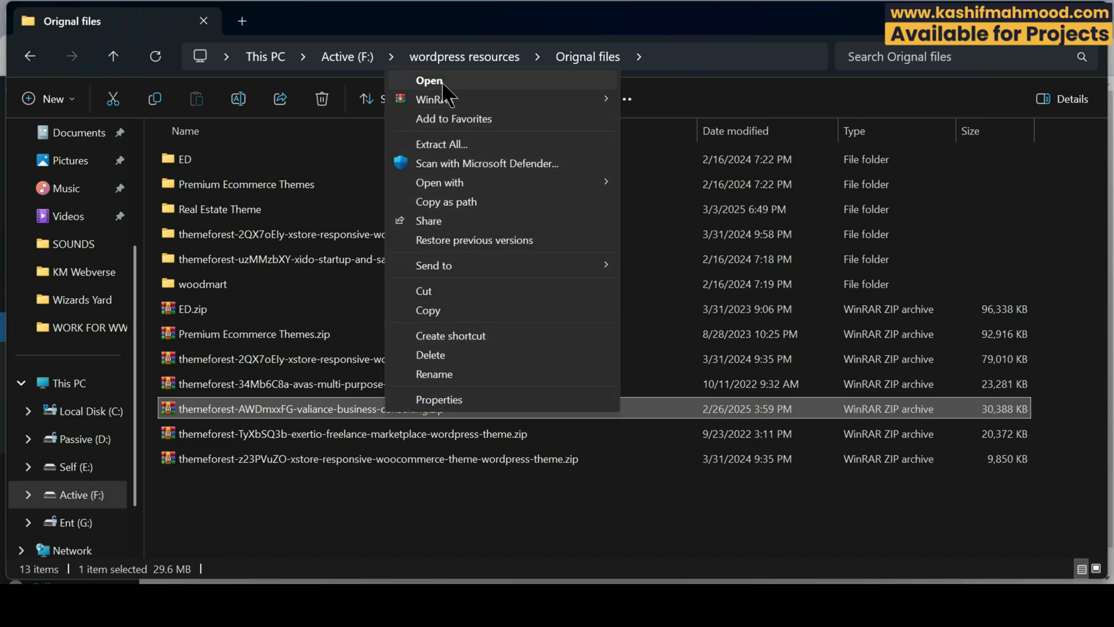
mouse_move(444, 104)
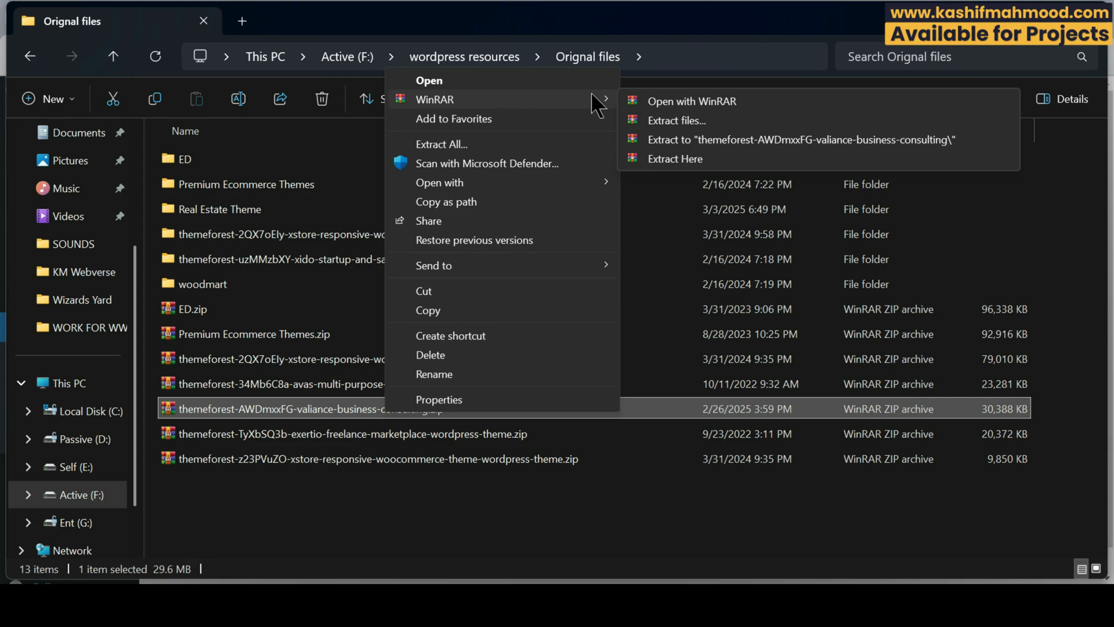
left_click(677, 120)
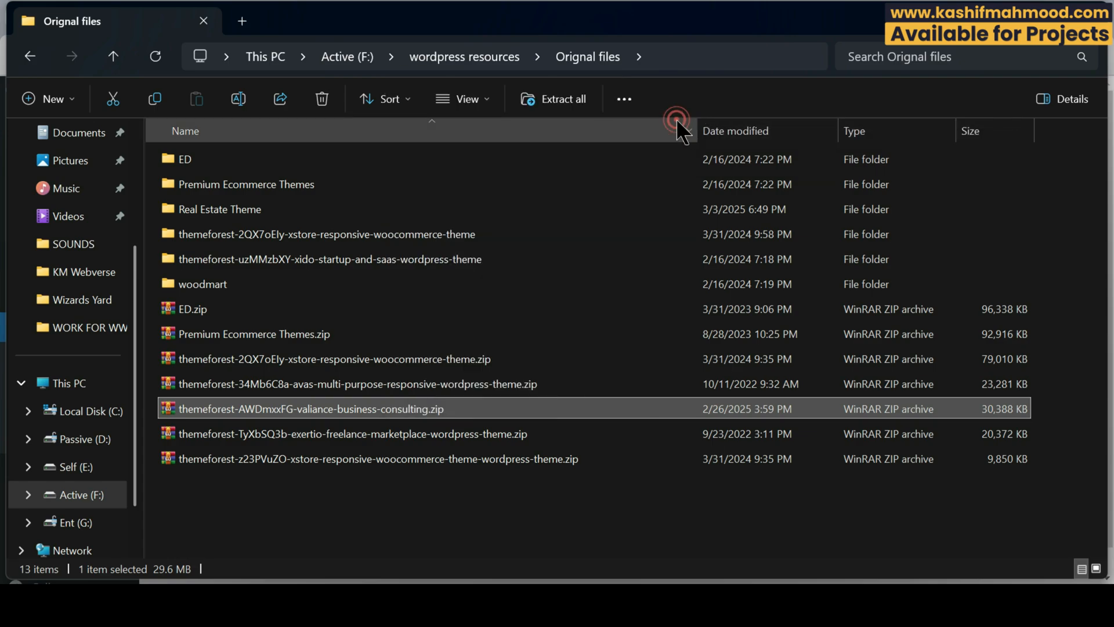
left_click(606, 504)
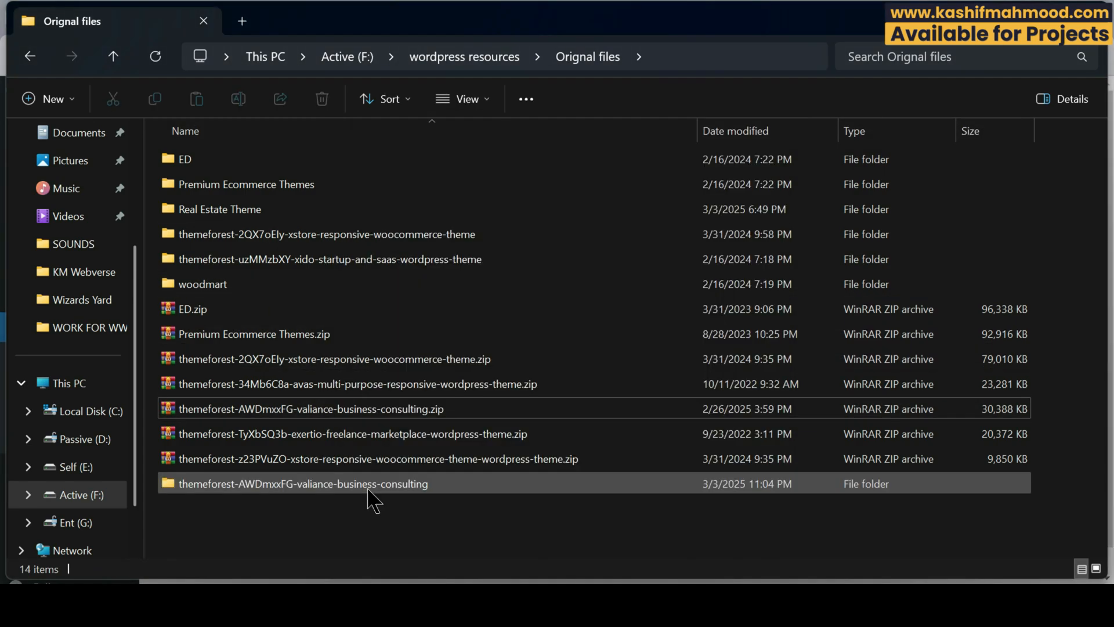
- Open the extracted themeforest-AWDmxxFG-valiance-business-consulting folder and locate the valiance.zip and valiance-child.zip theme archives
double_click(368, 489)
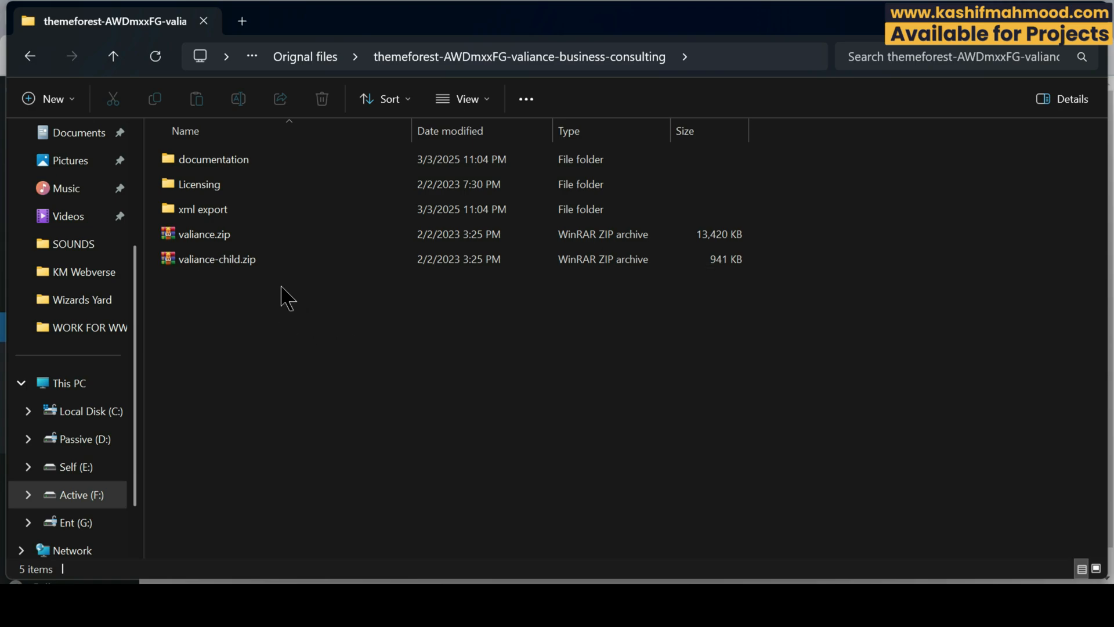
left_click_drag(281, 283, 225, 235)
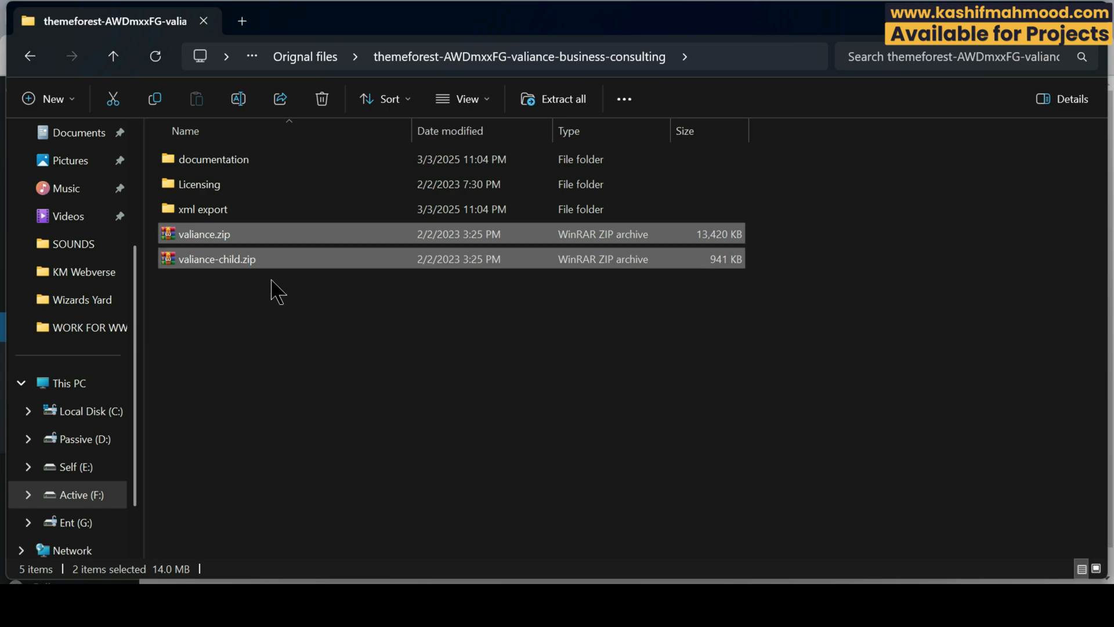
left_click(254, 257)
left_click(238, 235)
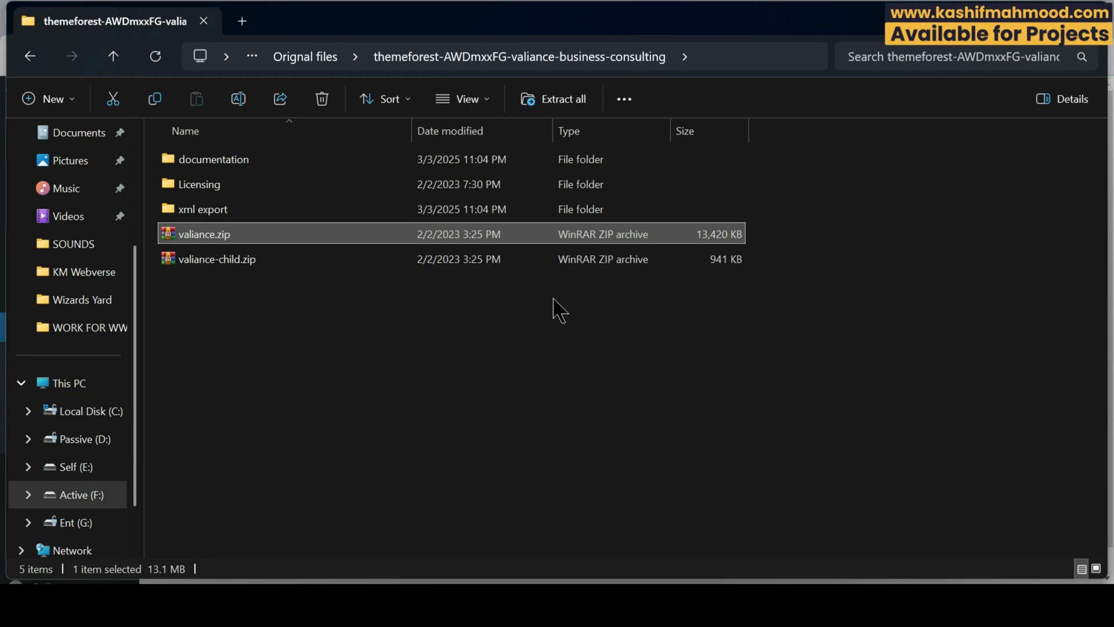
left_click(243, 259)
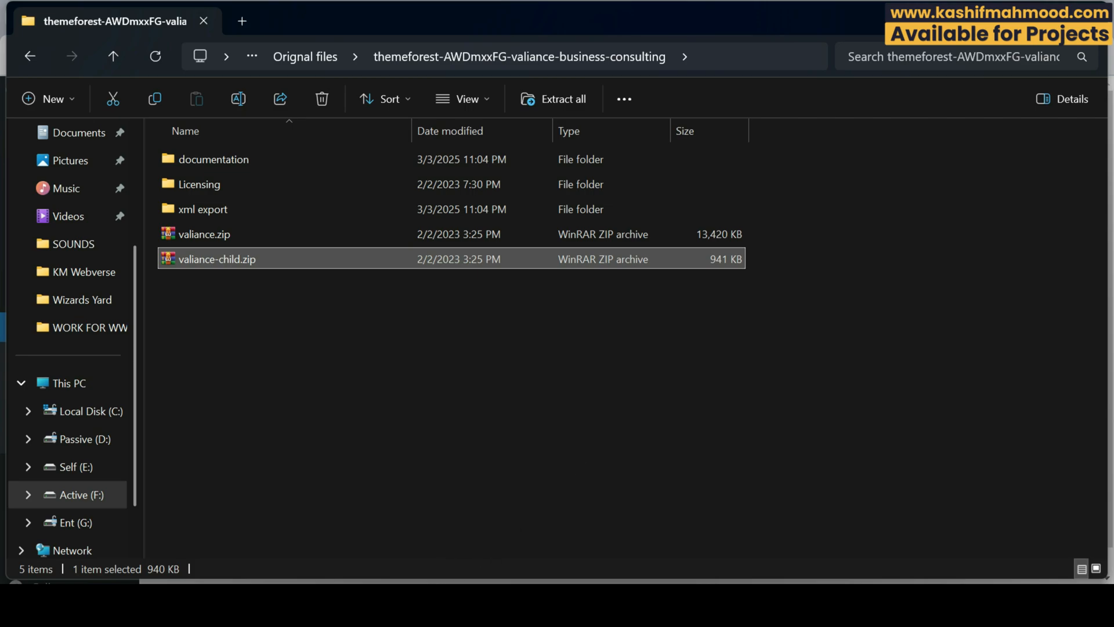
- Return to the WordPress theme upload page, then upload, install and activate the parent theme from valiance.zip
left_click(423, 603)
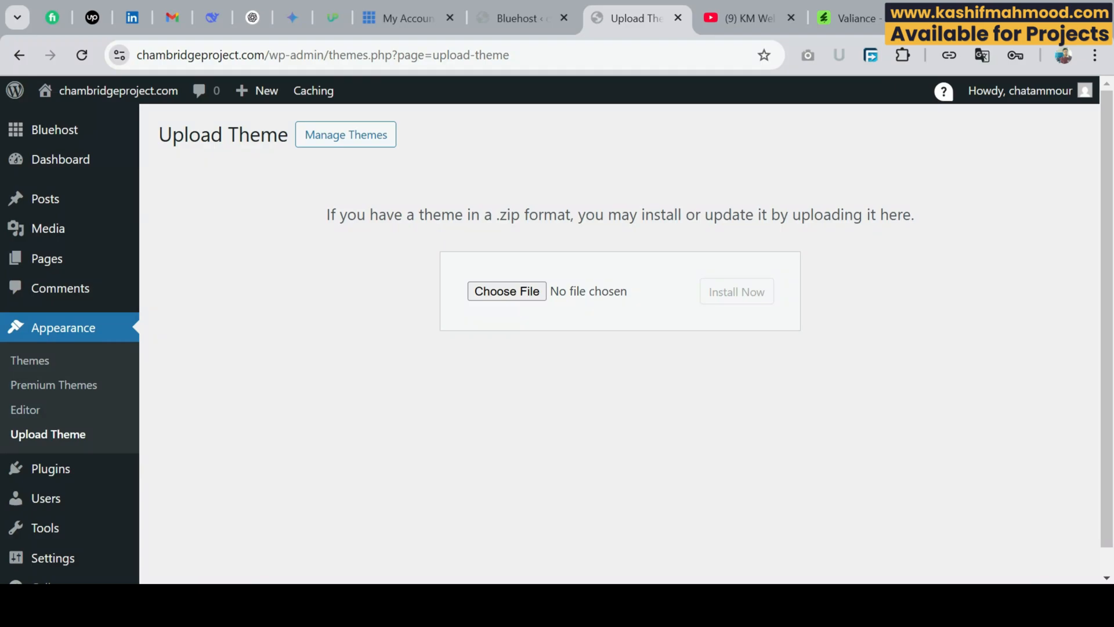
left_click(516, 293)
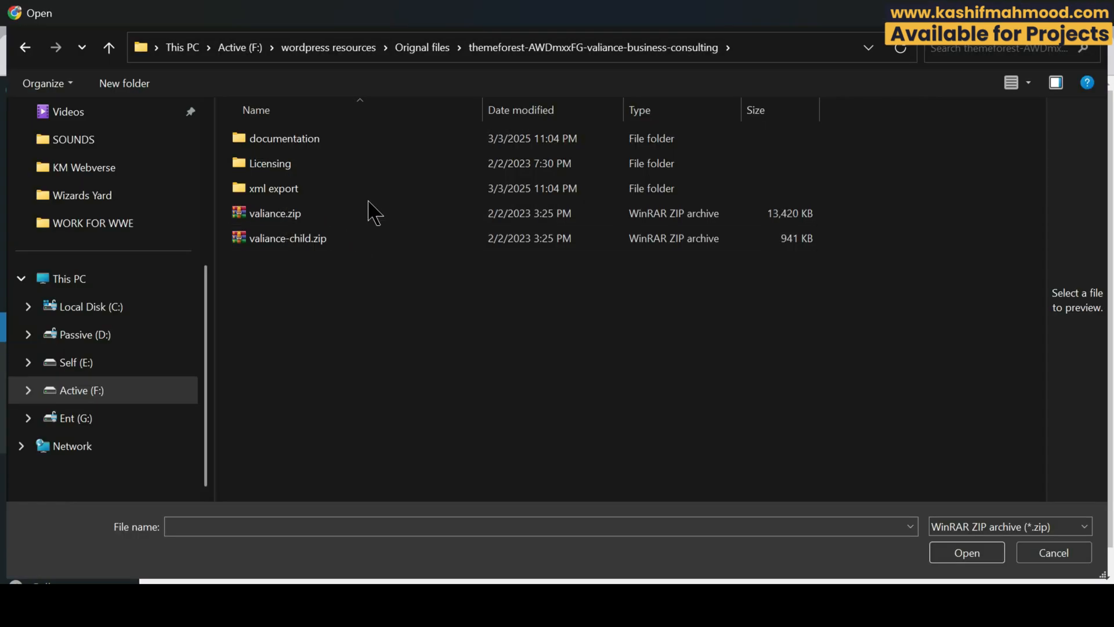
double_click(329, 213)
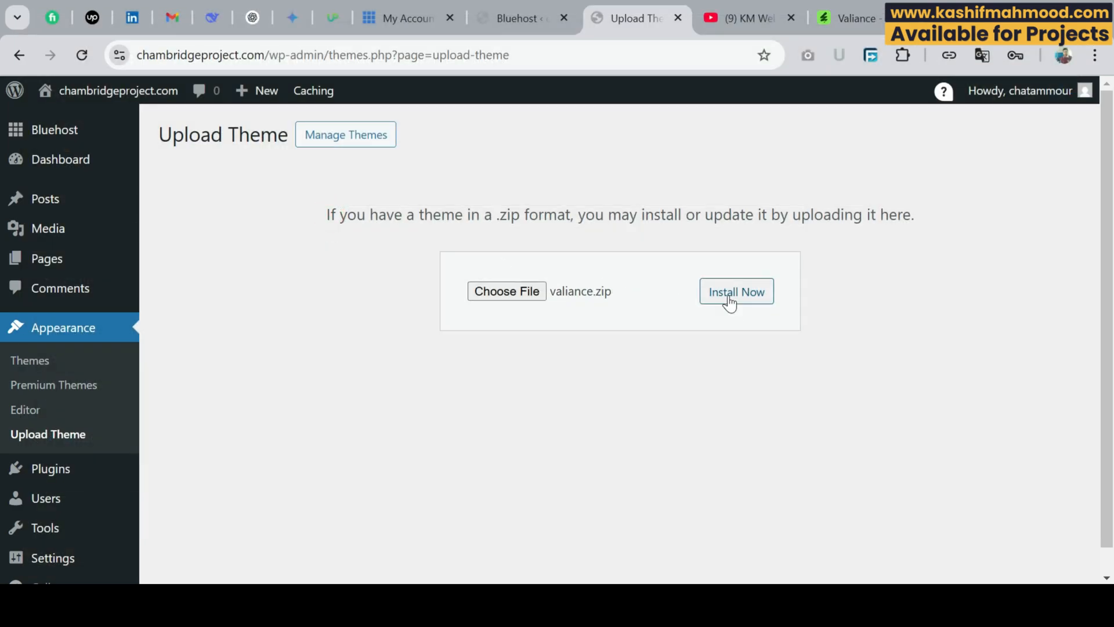
left_click(727, 295)
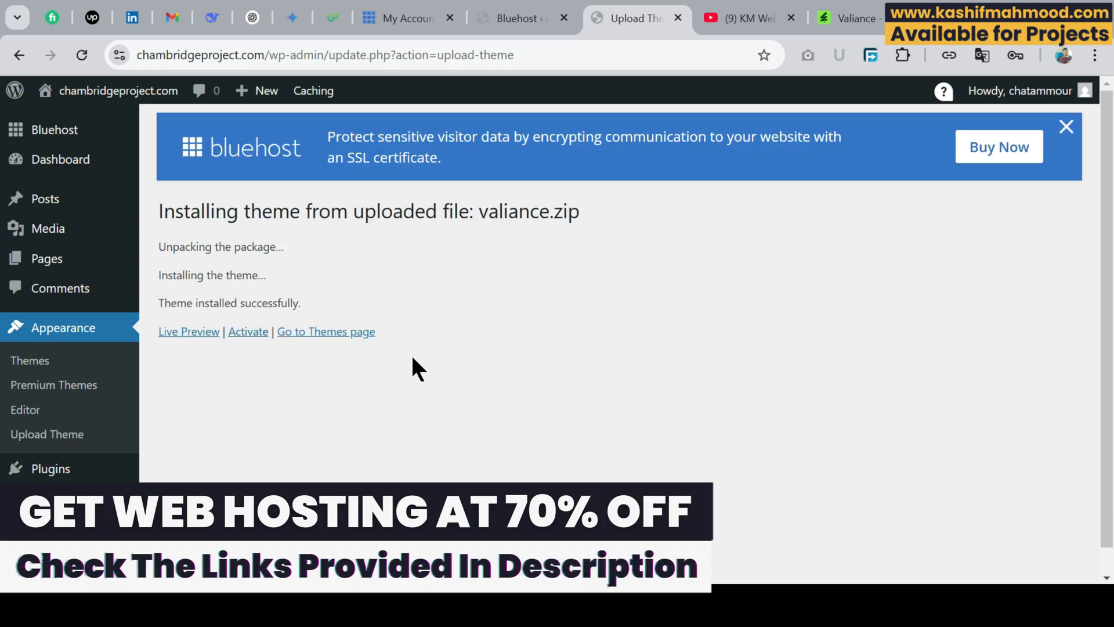
left_click(248, 333)
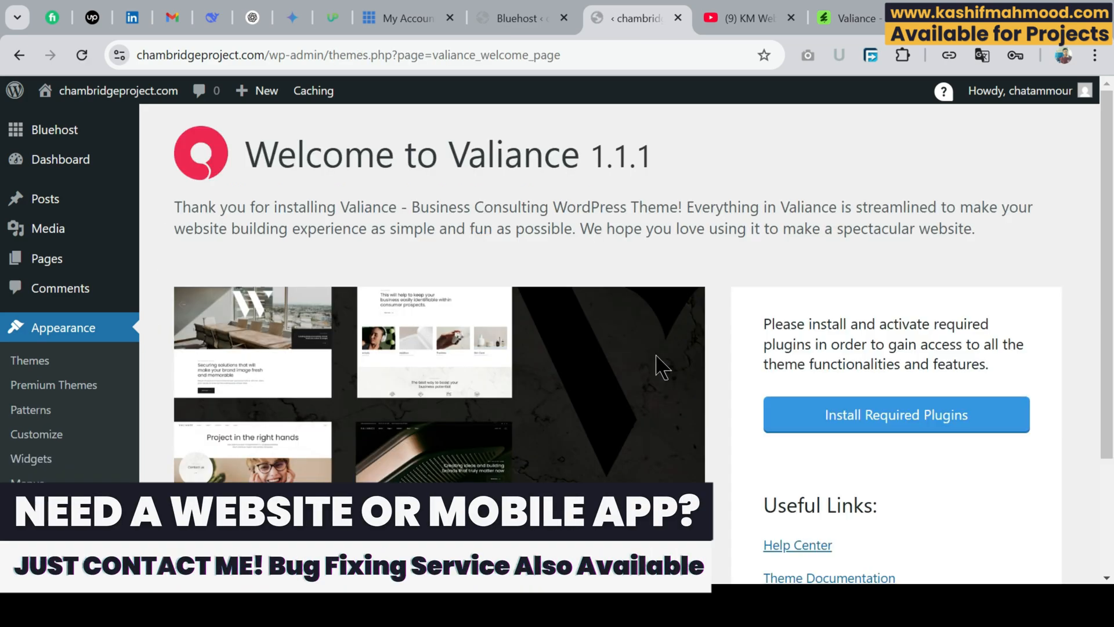
- Upload valiance-child.zip as a new theme, install it and activate the child theme
left_click(24, 362)
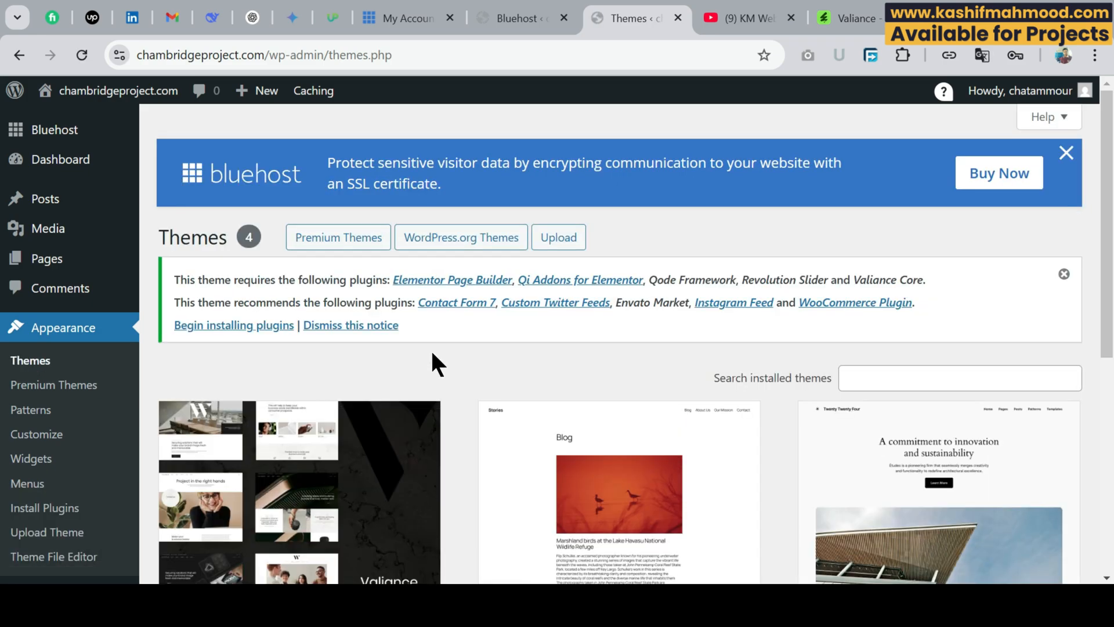
left_click(556, 235)
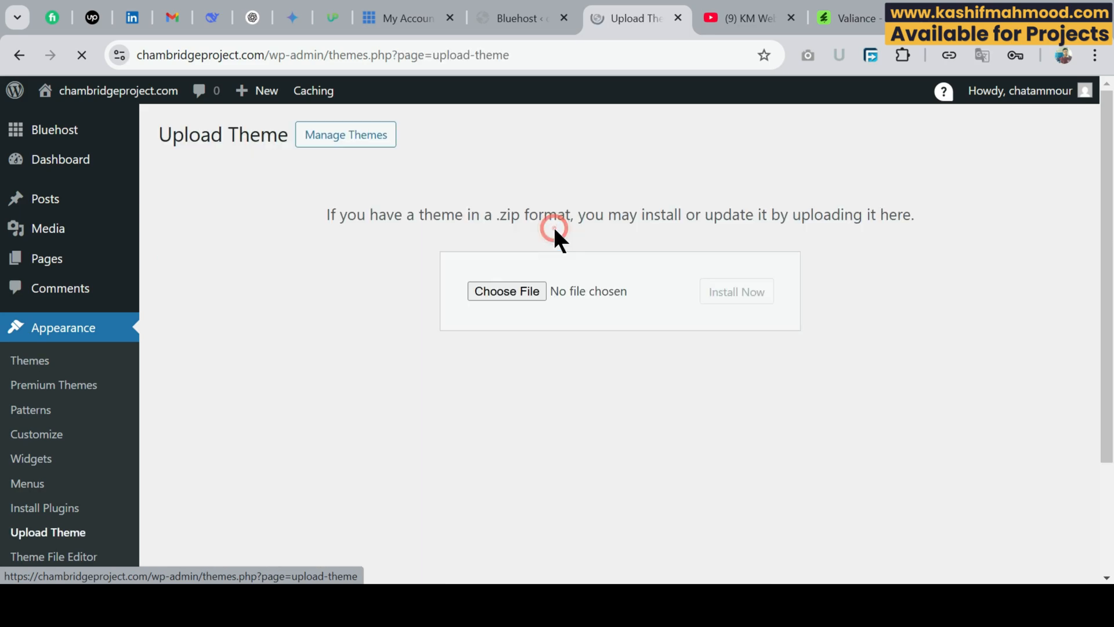
left_click(523, 288)
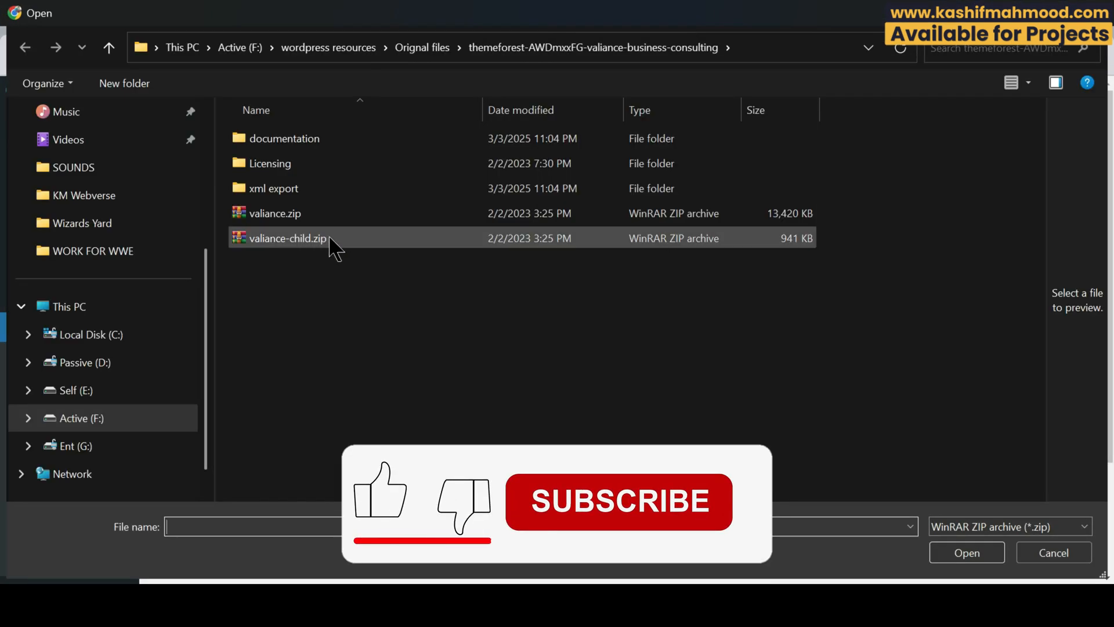
double_click(378, 237)
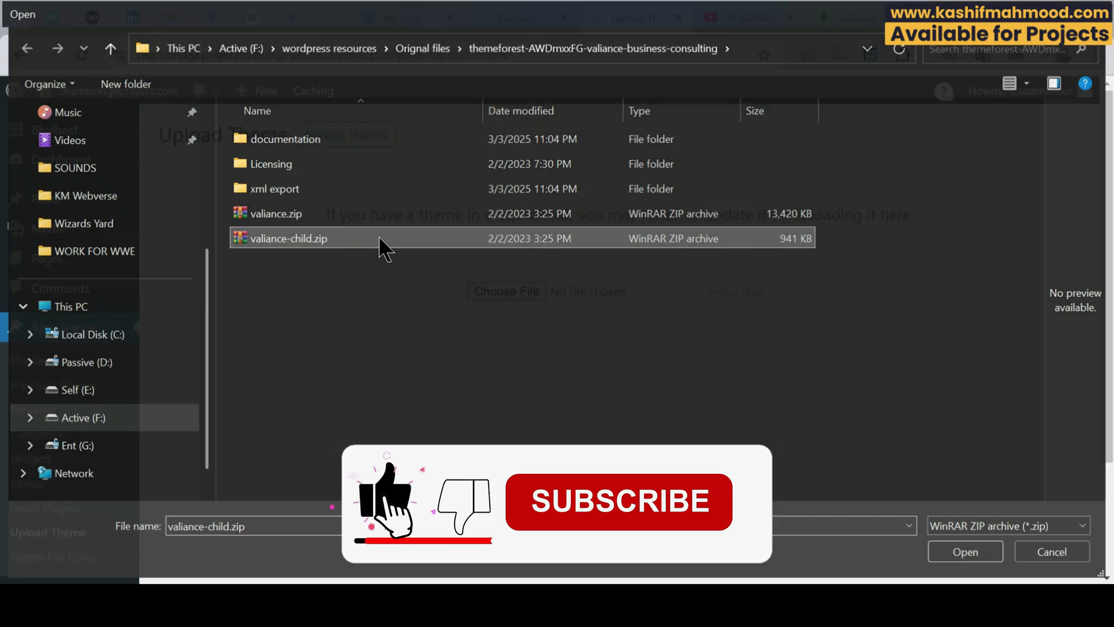
left_click(742, 294)
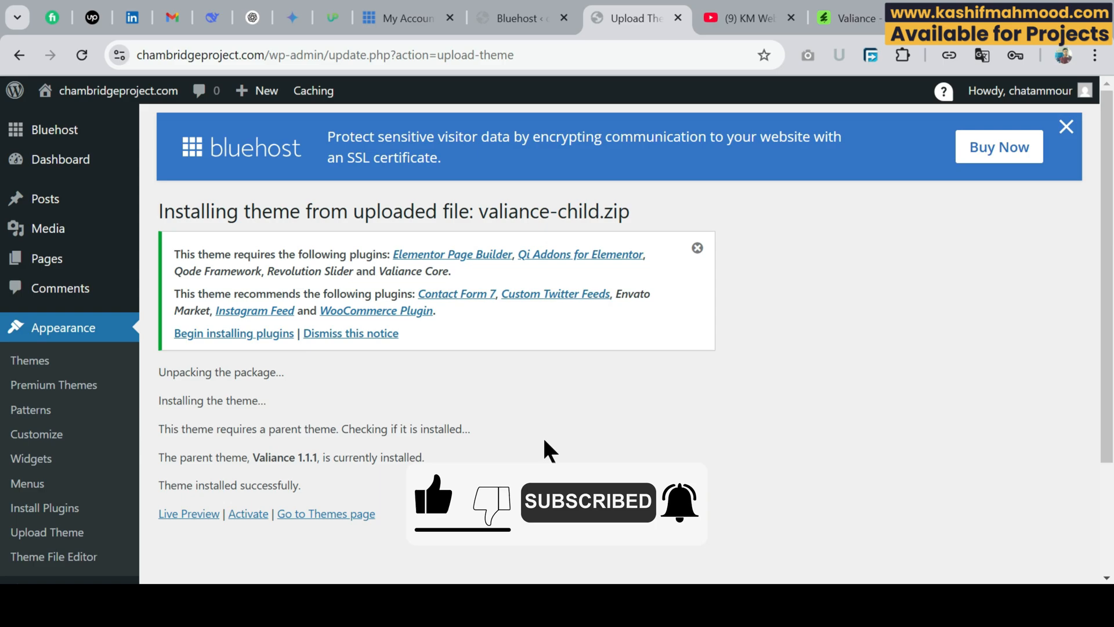
left_click(249, 524)
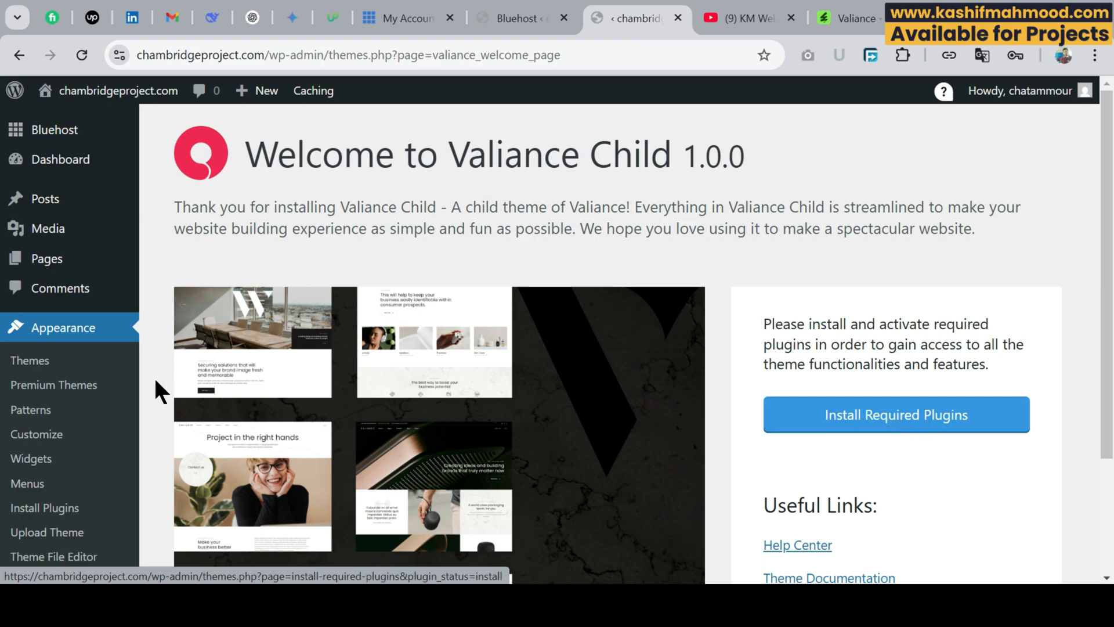
- Open the theme's required plugins list and install Elementor Page Builder and Qi Addons for Elementor individually
scroll(53, 334, "down", 2)
scroll(54, 335, "down", 2)
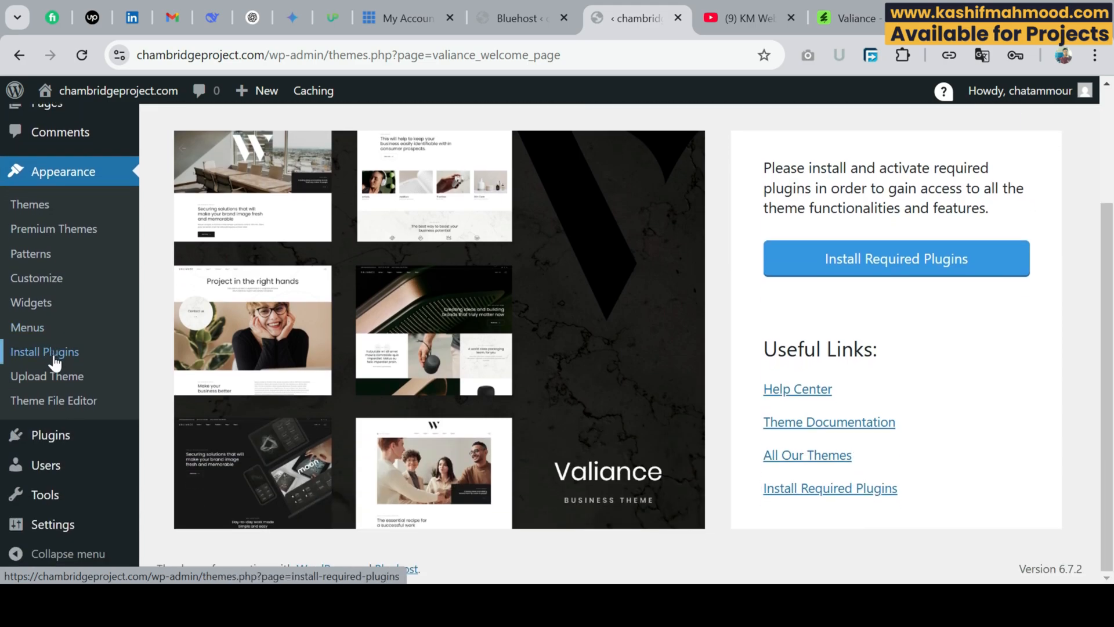
left_click(51, 353)
scroll(441, 382, "down", 3)
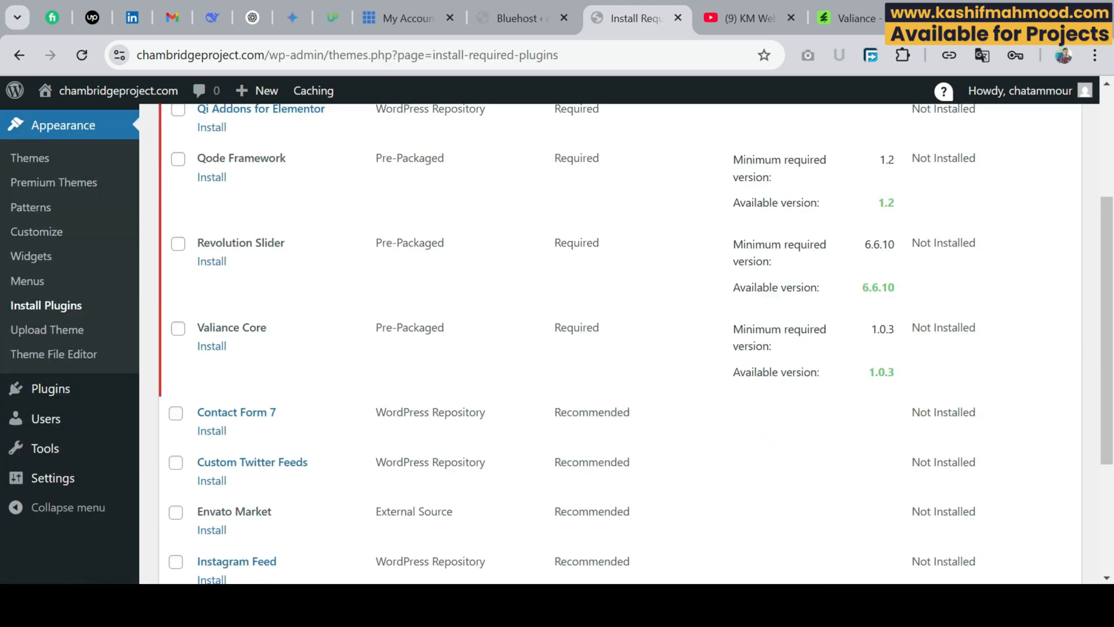
scroll(449, 377, "up", 4)
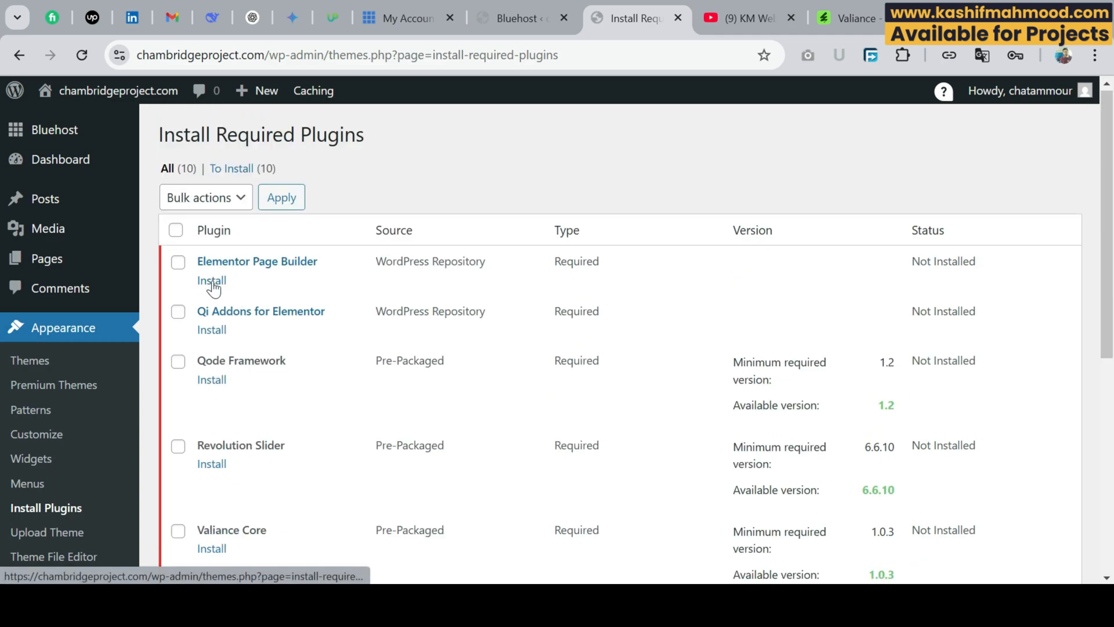
left_click(211, 281)
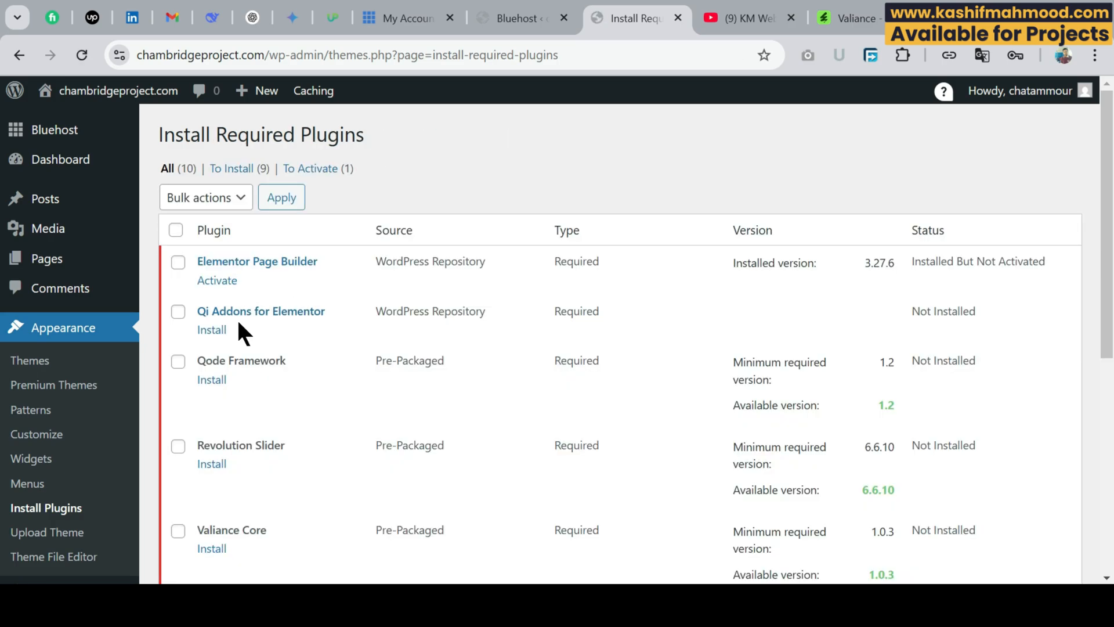
left_click(212, 331)
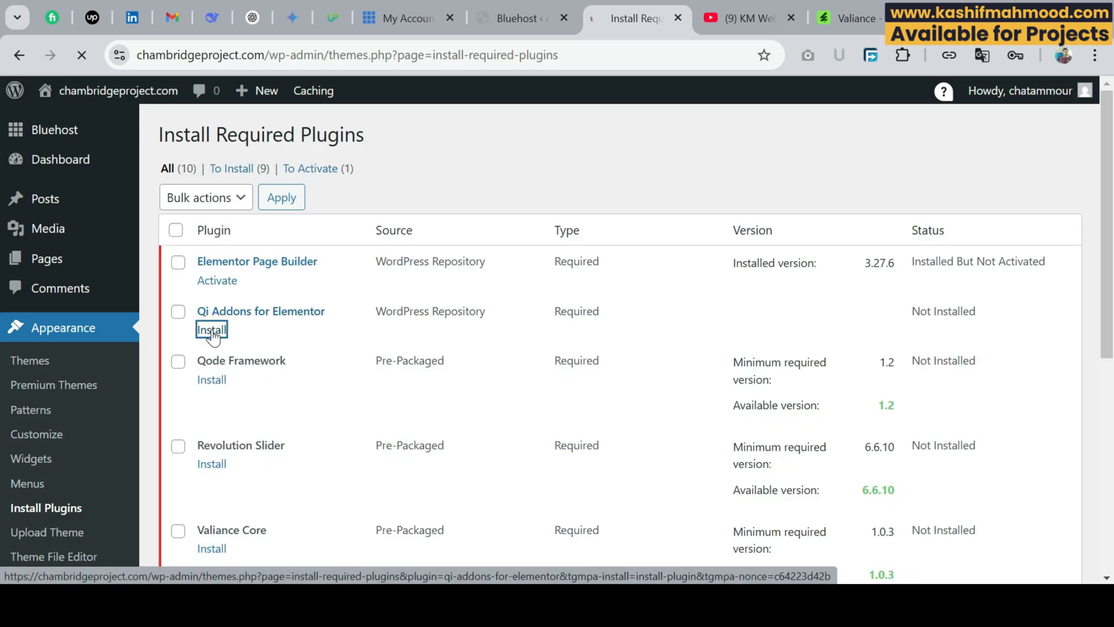
- Select all the theme's listed plugins and bulk install the ones that are still missing
left_click(176, 230)
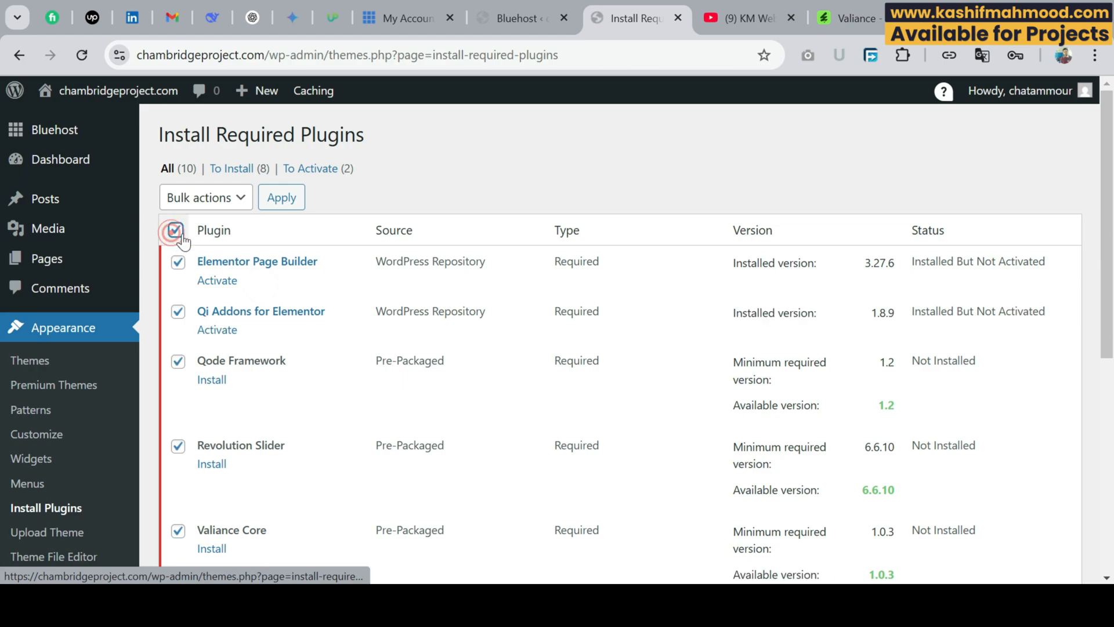
left_click(206, 197)
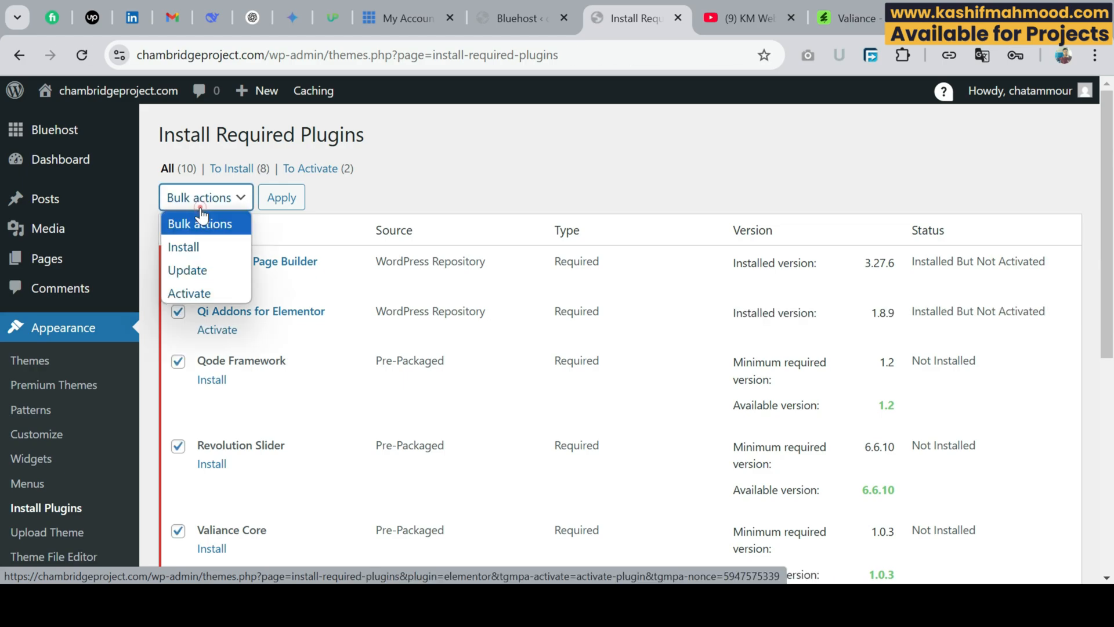
left_click(194, 245)
left_click(282, 198)
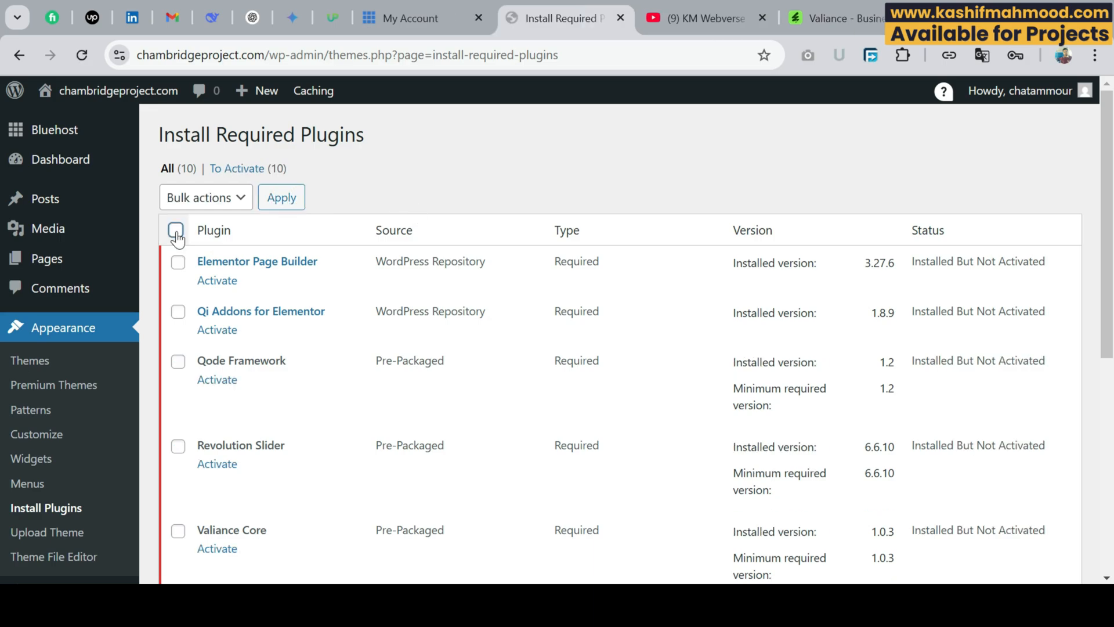
- Bulk activate all the installed theme plugins and close the Elementor onboarding wizard
left_click(176, 231)
left_click(200, 199)
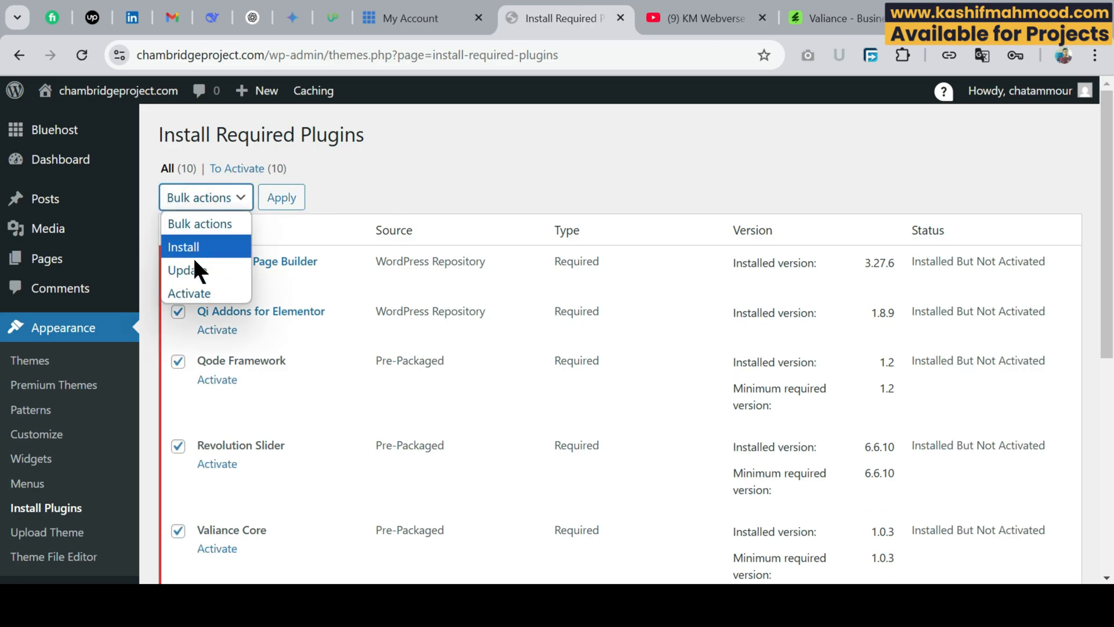
left_click(196, 291)
left_click(276, 200)
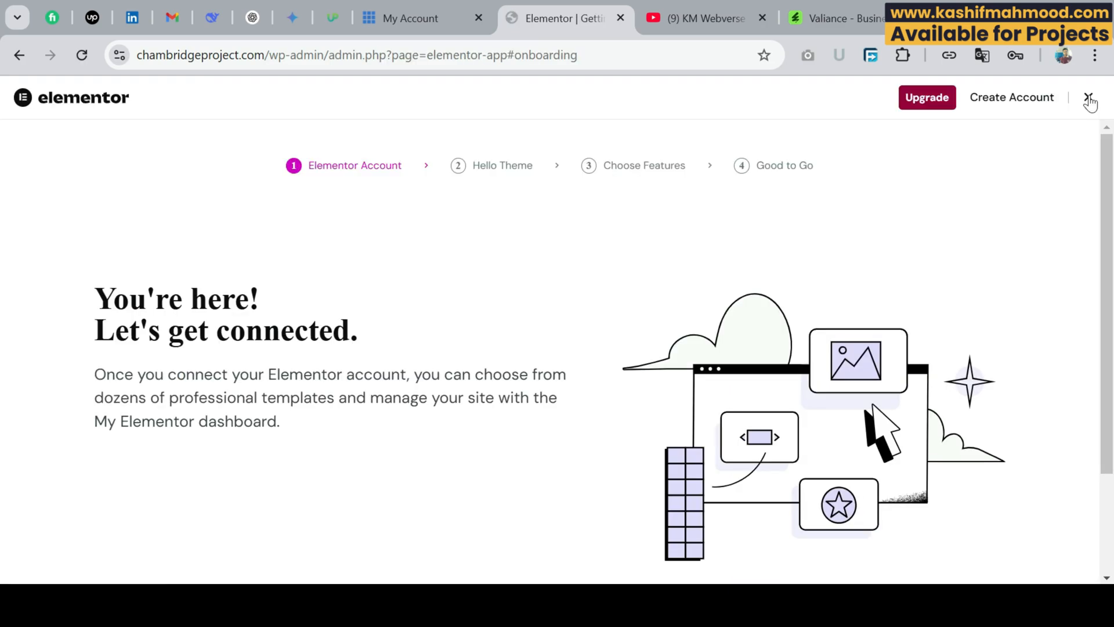
left_click(1089, 100)
- Import the Valiance demo from the Valiance Dashboard's import page, using the All import option with attachments included
scroll(354, 252, "down", 3)
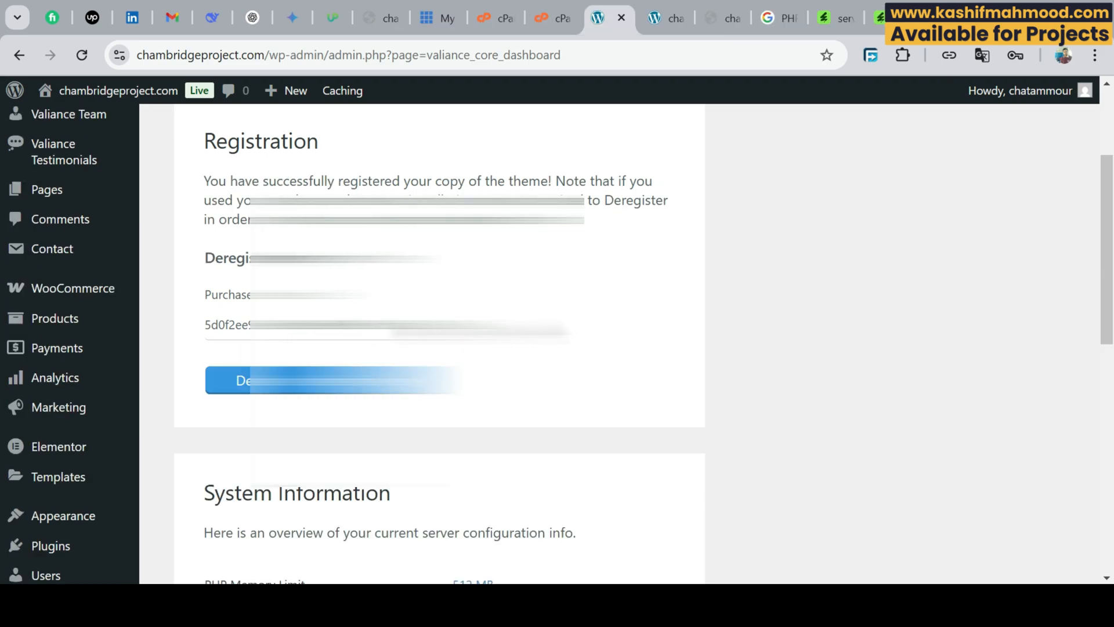
scroll(439, 342, "down", 2)
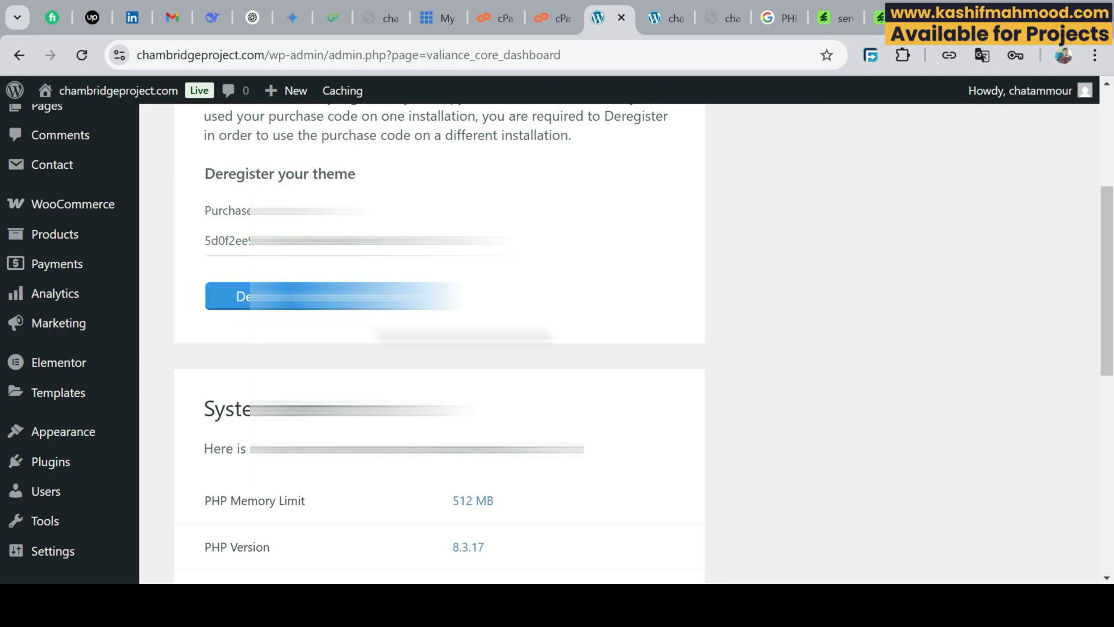
scroll(37, 348, "down", 4)
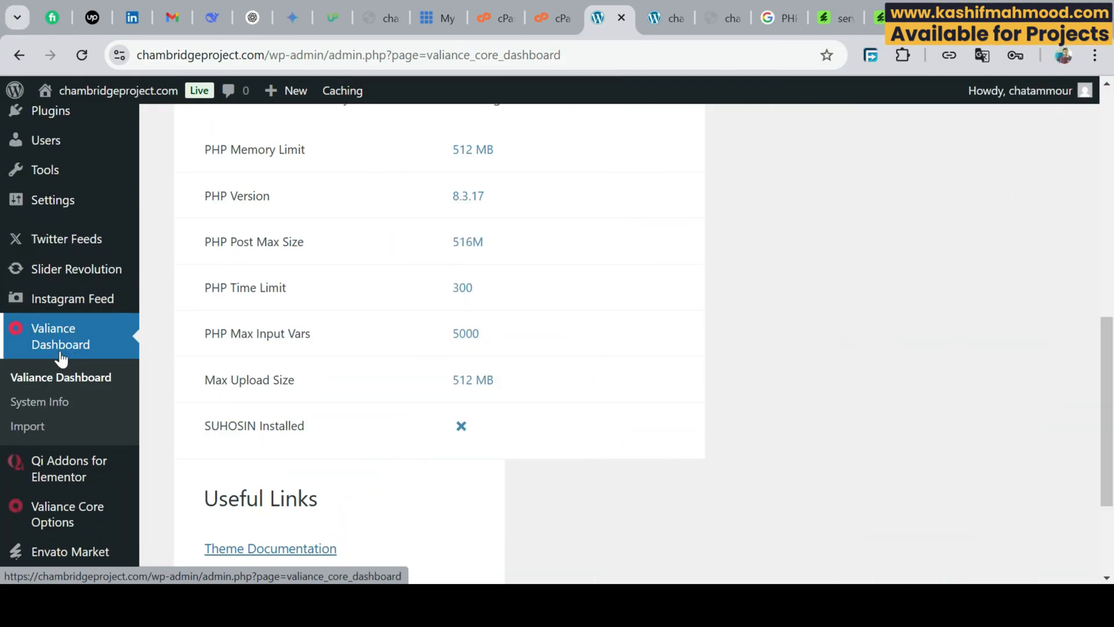
left_click(25, 430)
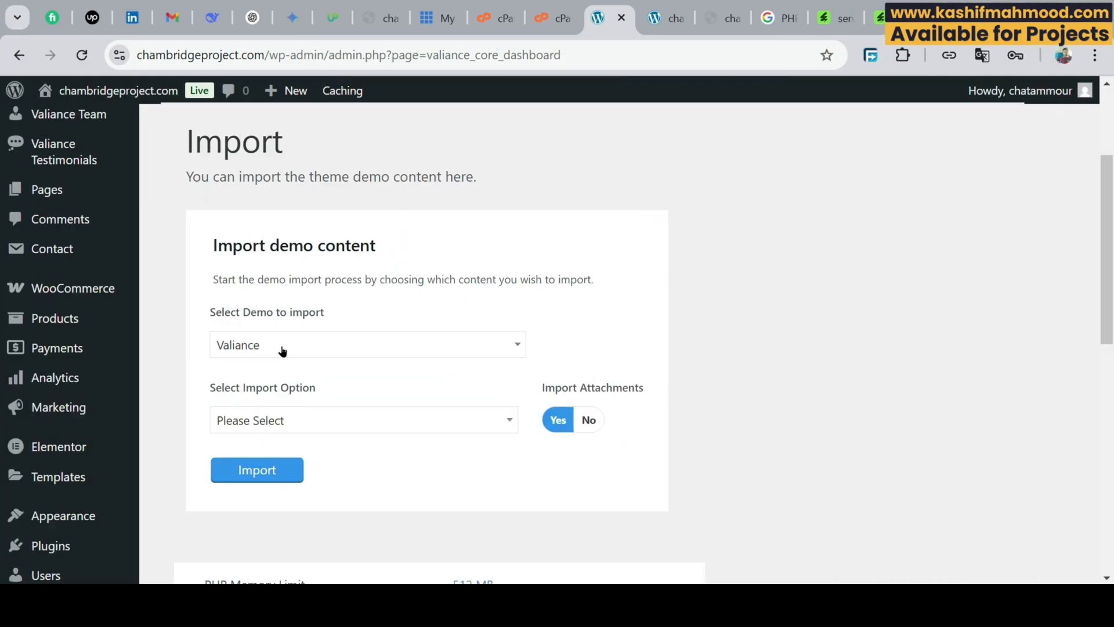
left_click(282, 350)
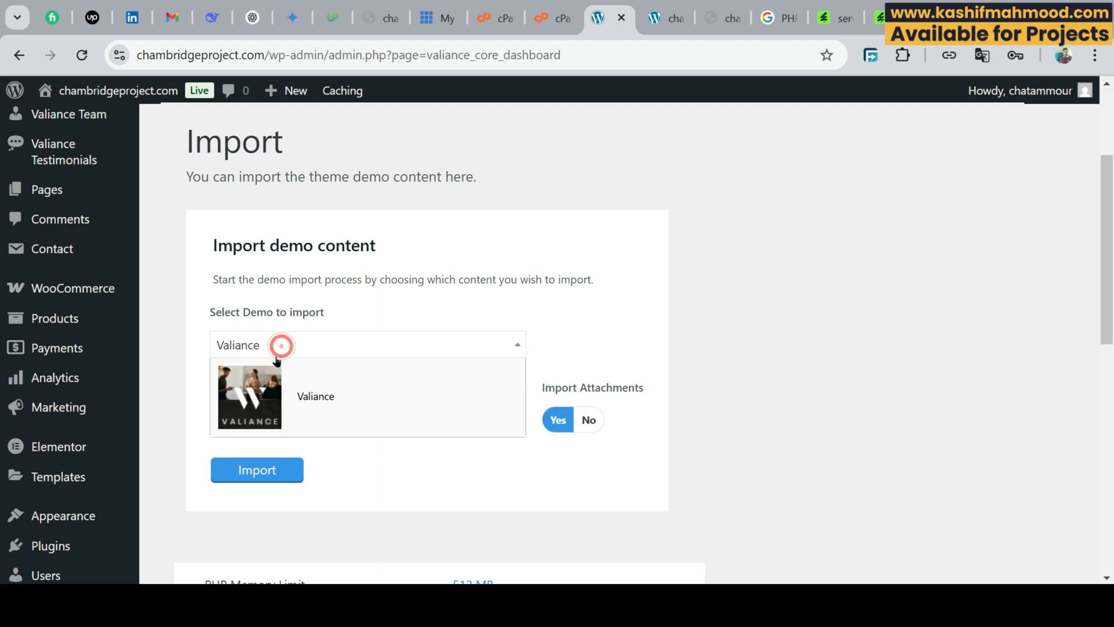
left_click(312, 399)
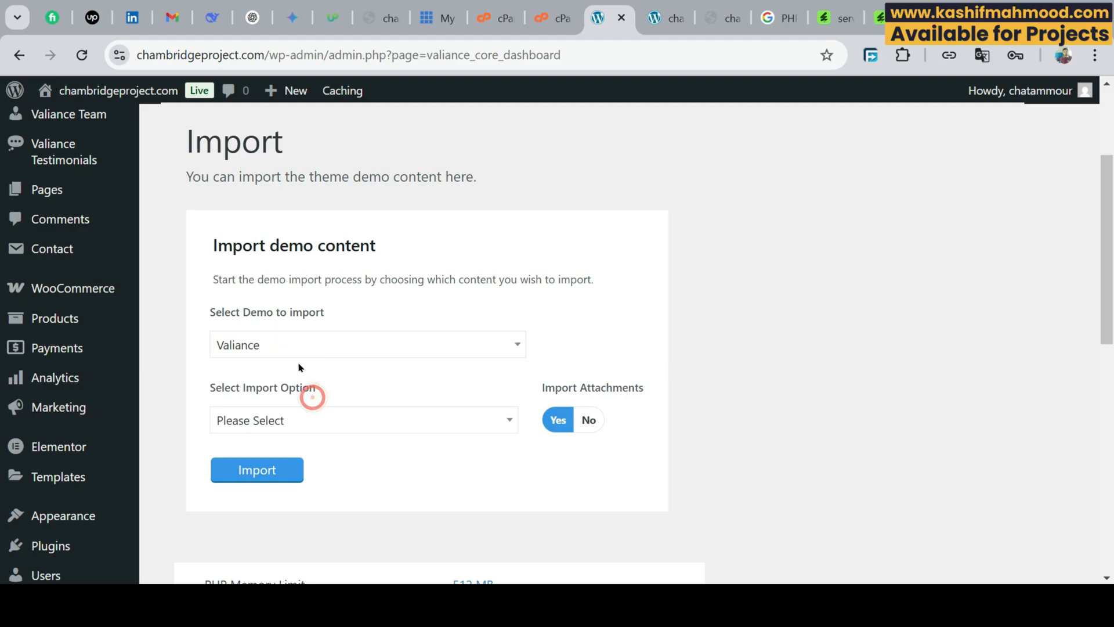
left_click(306, 421)
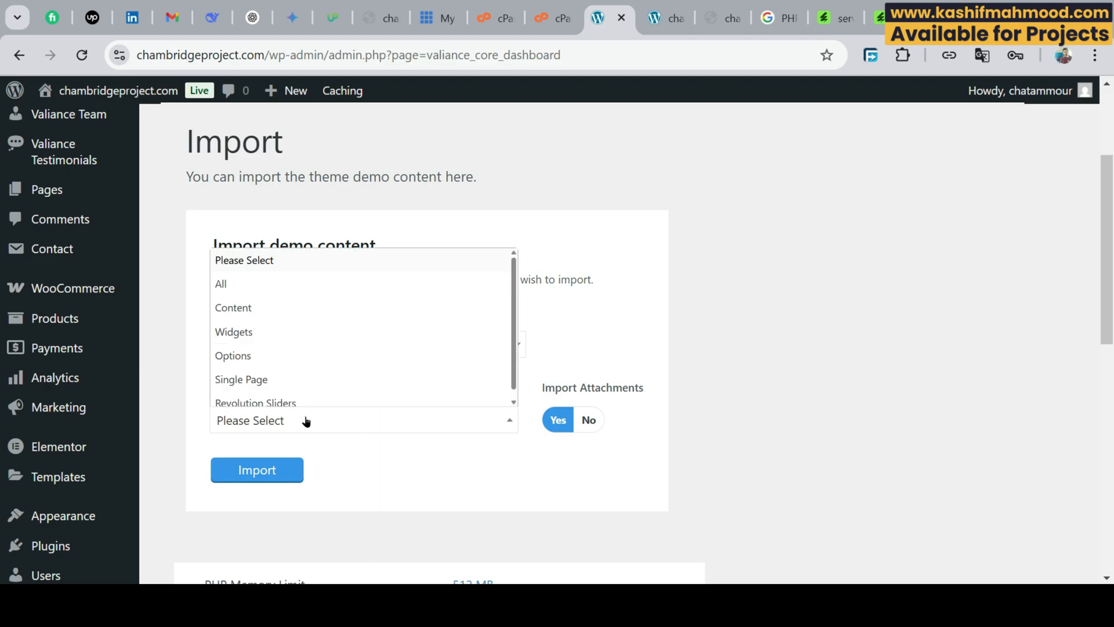
left_click(242, 282)
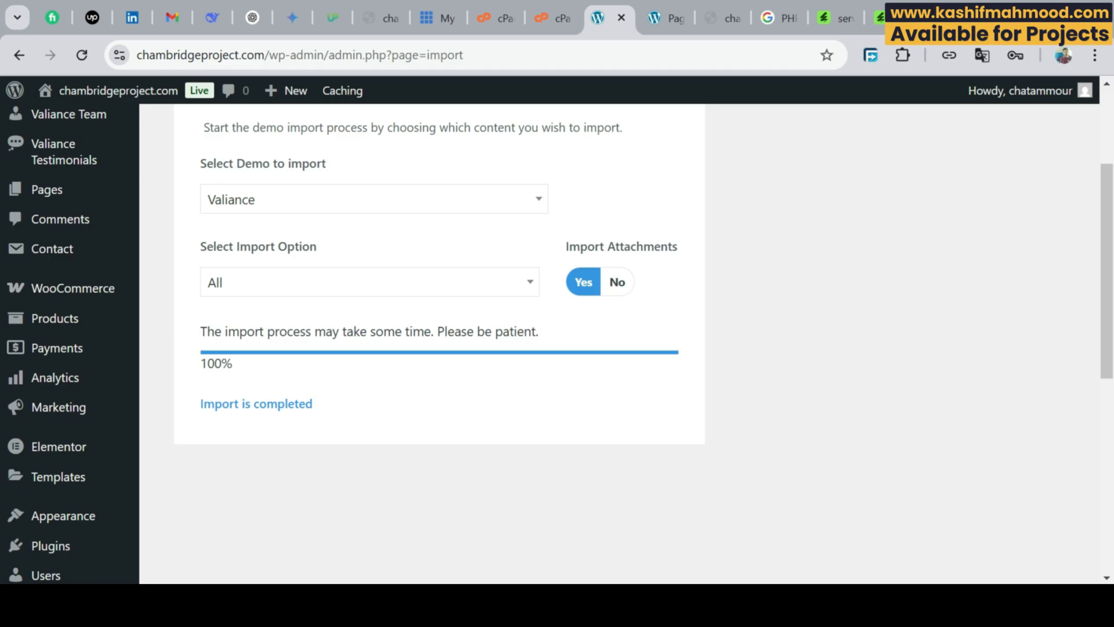
- Switch to the live site, open the Consulting Home demo page and look through its sections
left_click(670, 22)
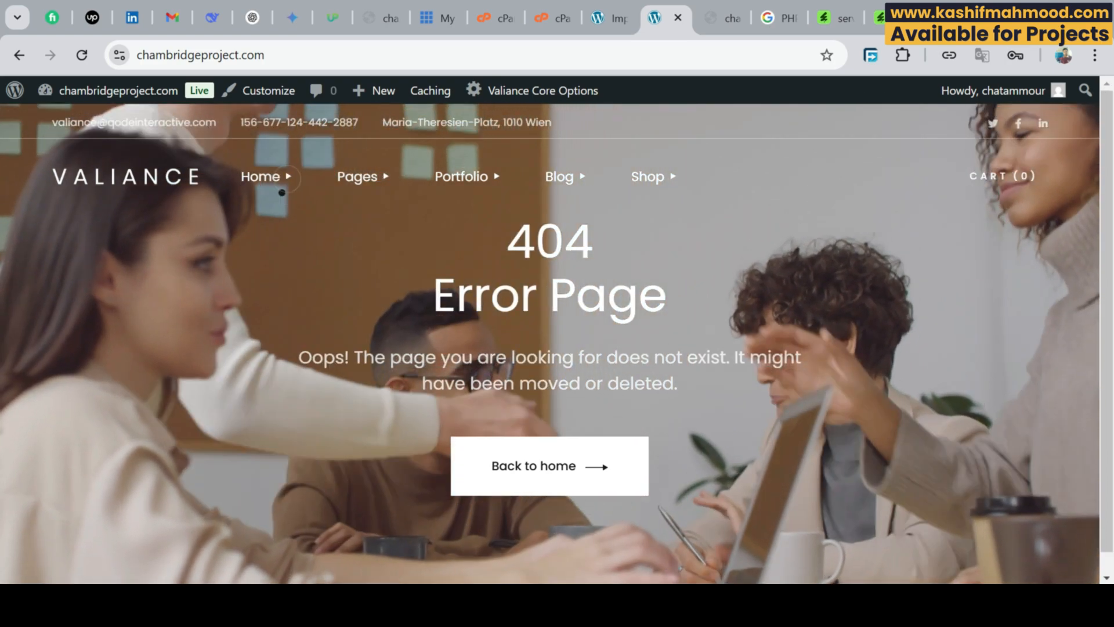
mouse_move(282, 191)
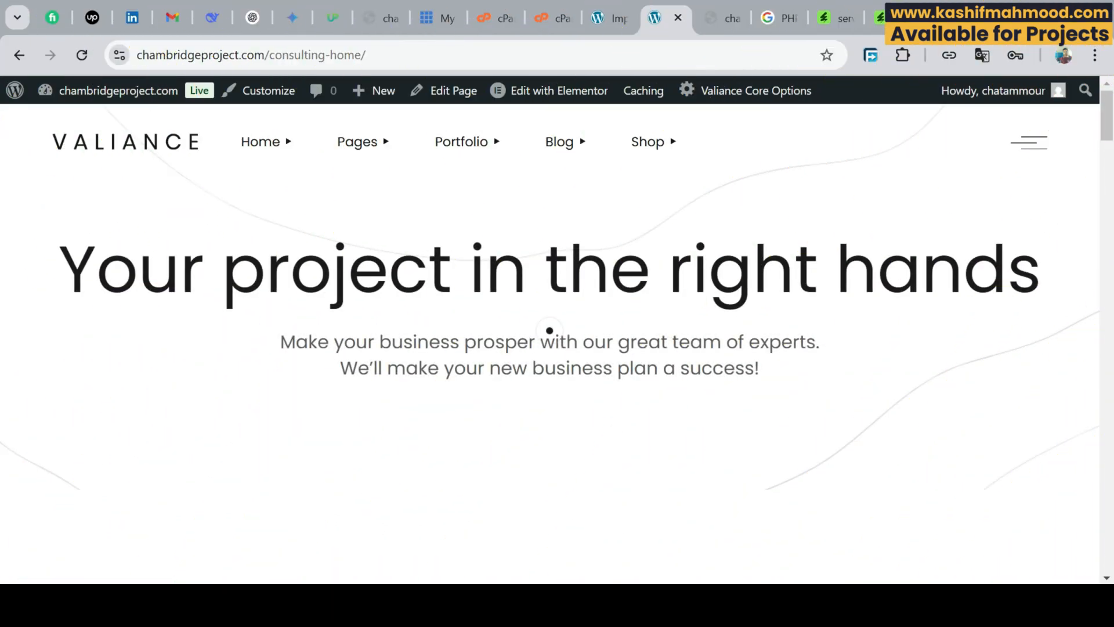
scroll(2, 149, "down", 5)
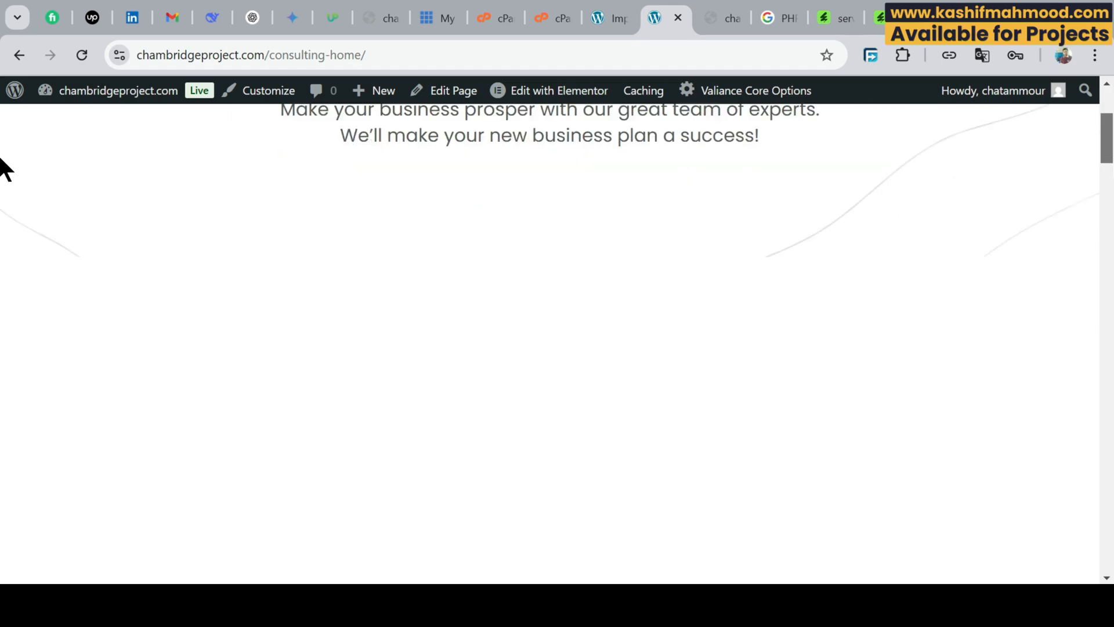
scroll(2, 207, "down", 10)
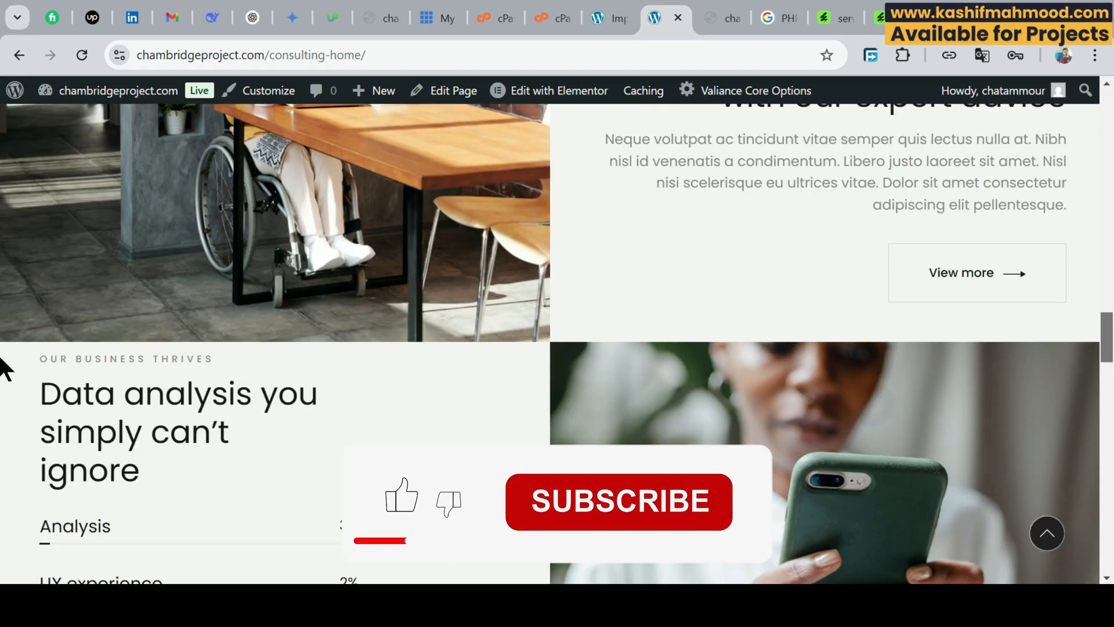
left_click_drag(1112, 355, 1112, 129)
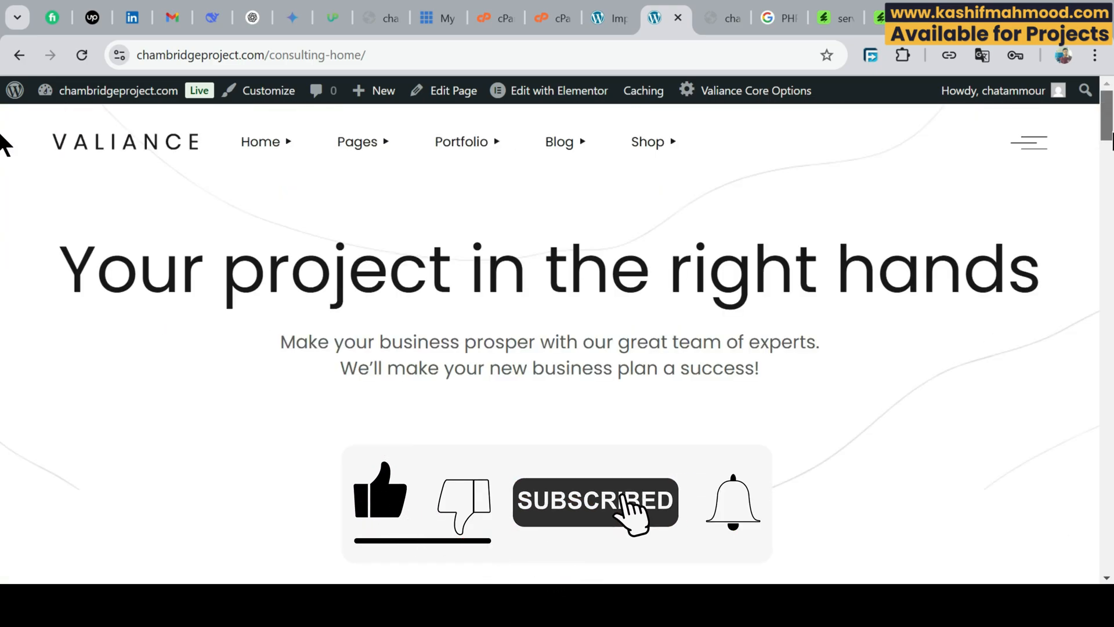
- In the WordPress Reading settings, set the static homepage to Consulting Home and save the changes
left_click(619, 23)
scroll(60, 443, "down", 5)
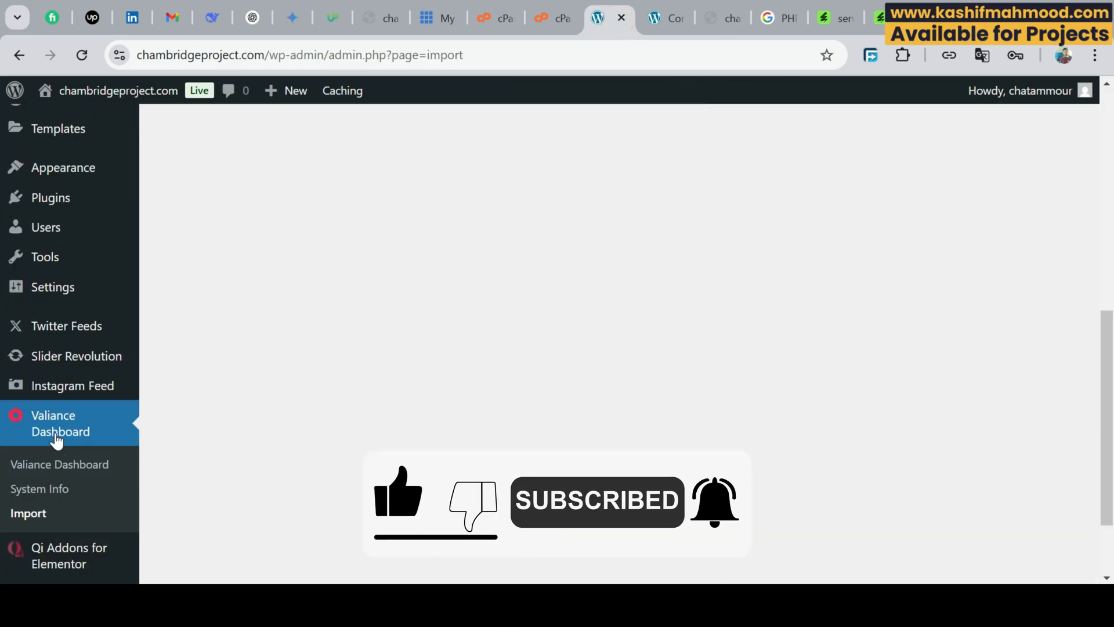
scroll(40, 343, "up", 3)
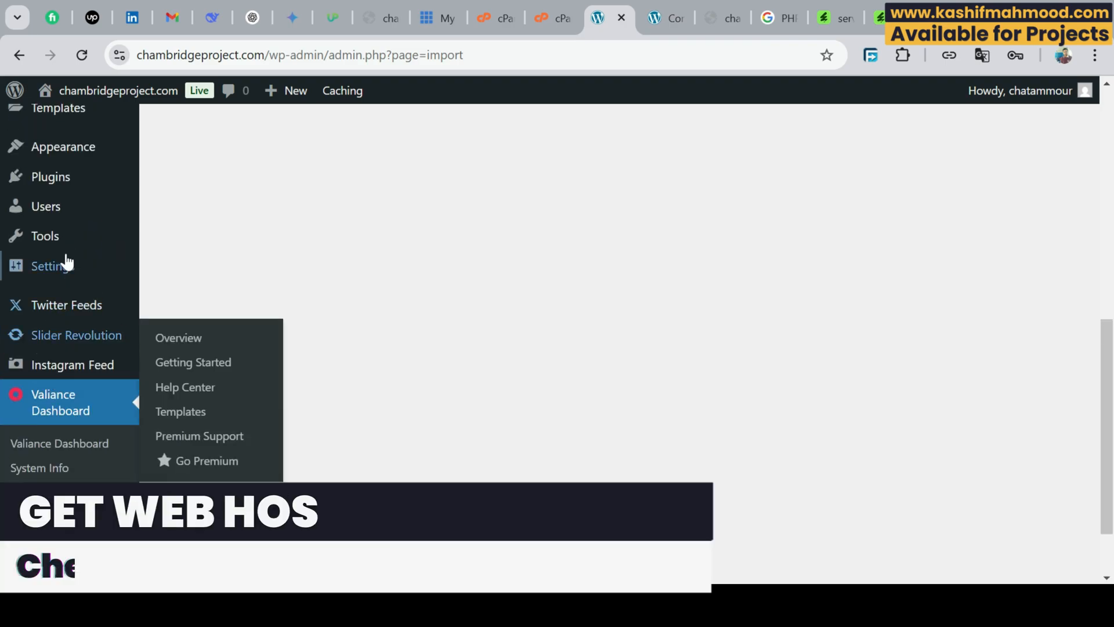
mouse_move(67, 279)
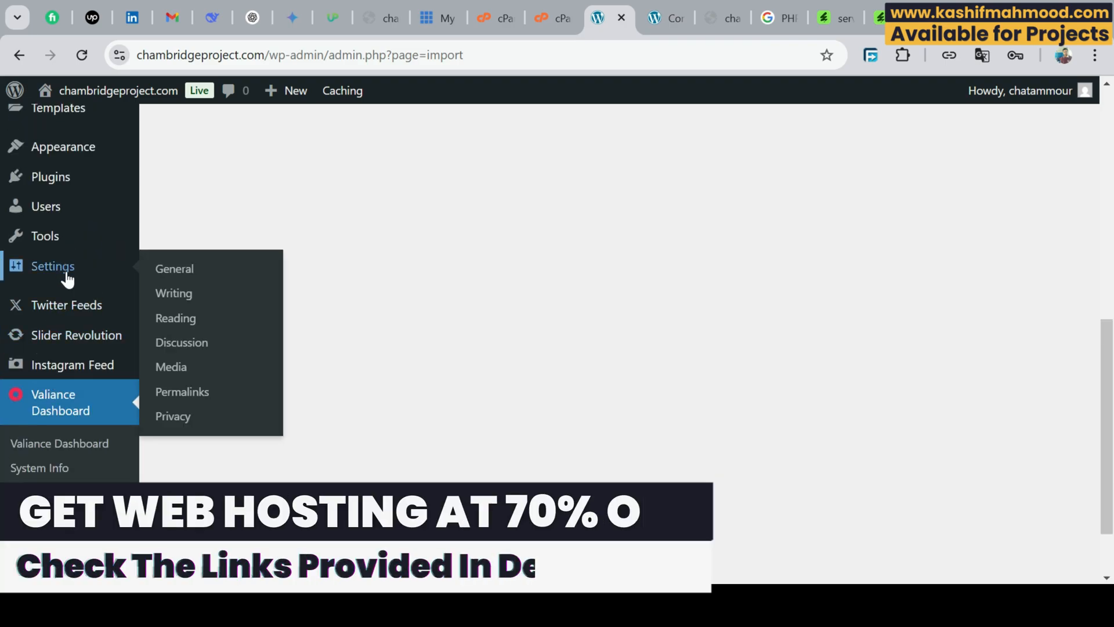
left_click(173, 318)
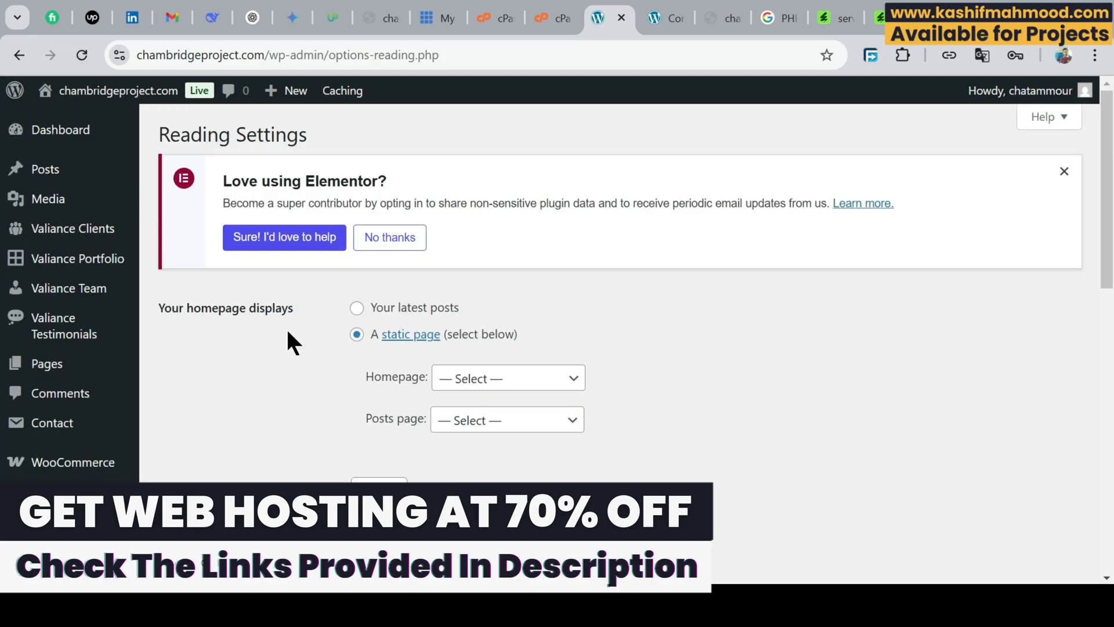
left_click(522, 378)
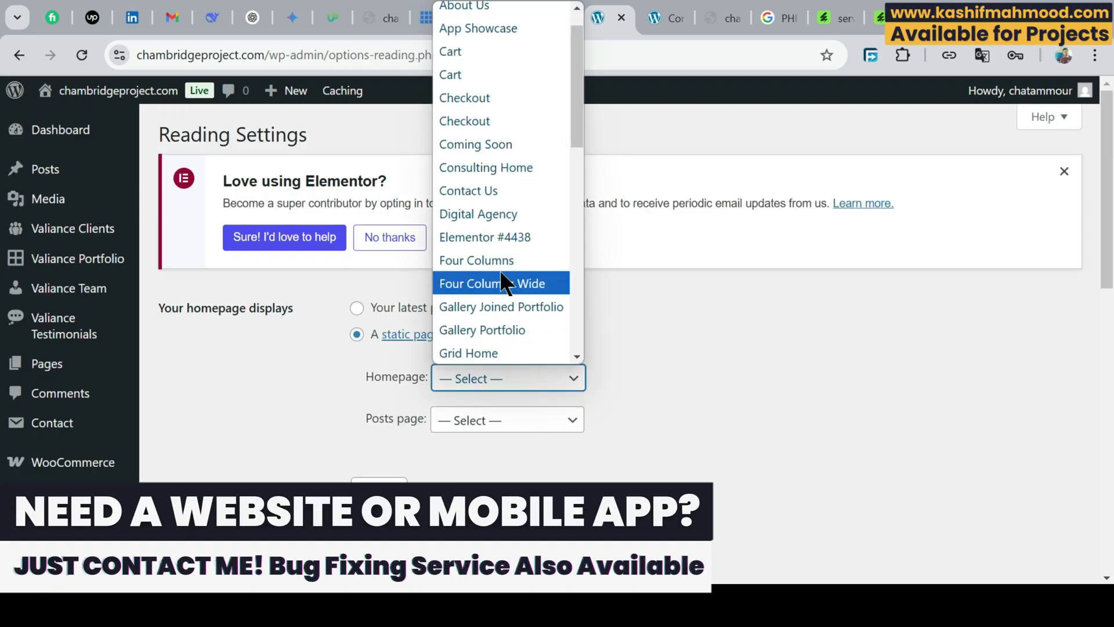
left_click_drag(572, 128, 573, 137)
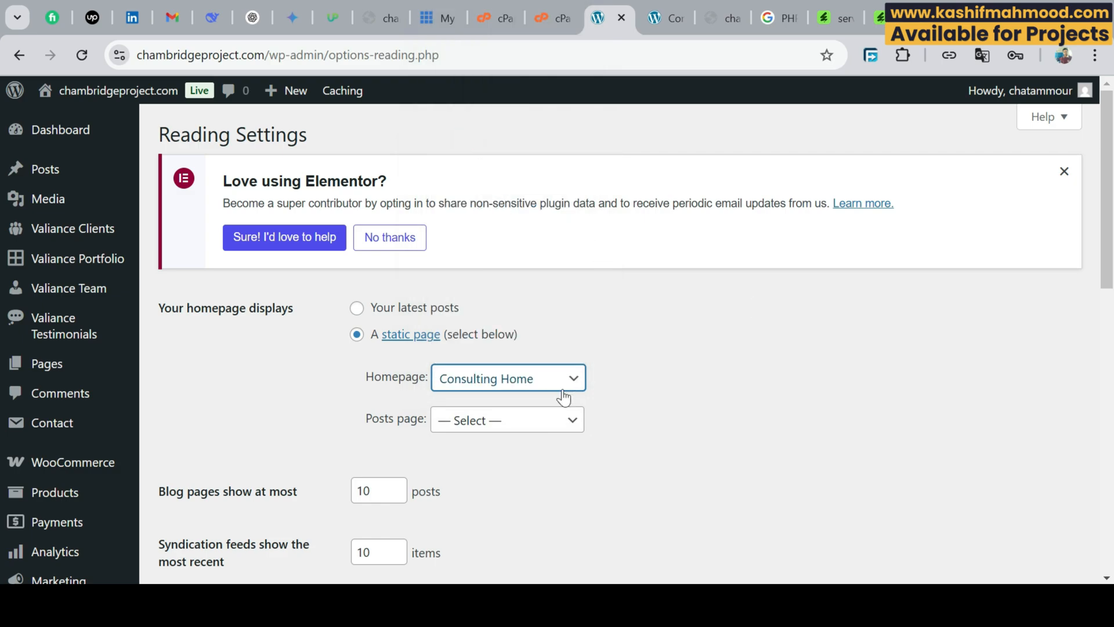
scroll(562, 393, "down", 10)
left_click(214, 195)
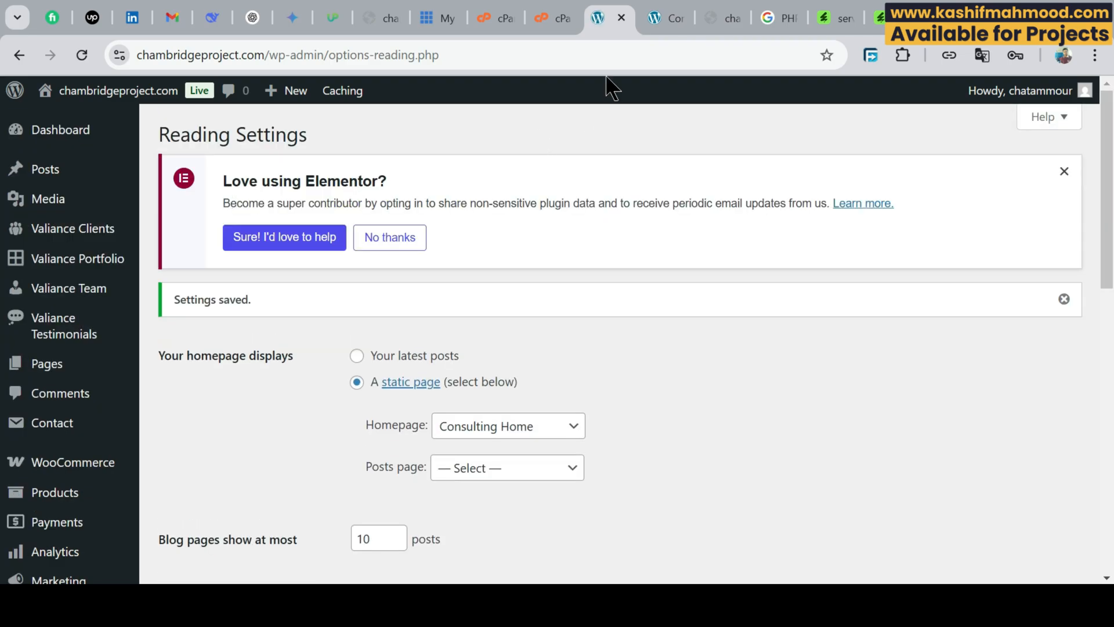
- Return to the live site, load its homepage through the VALIANCE logo and check the page content
left_click(659, 21)
left_click(148, 141)
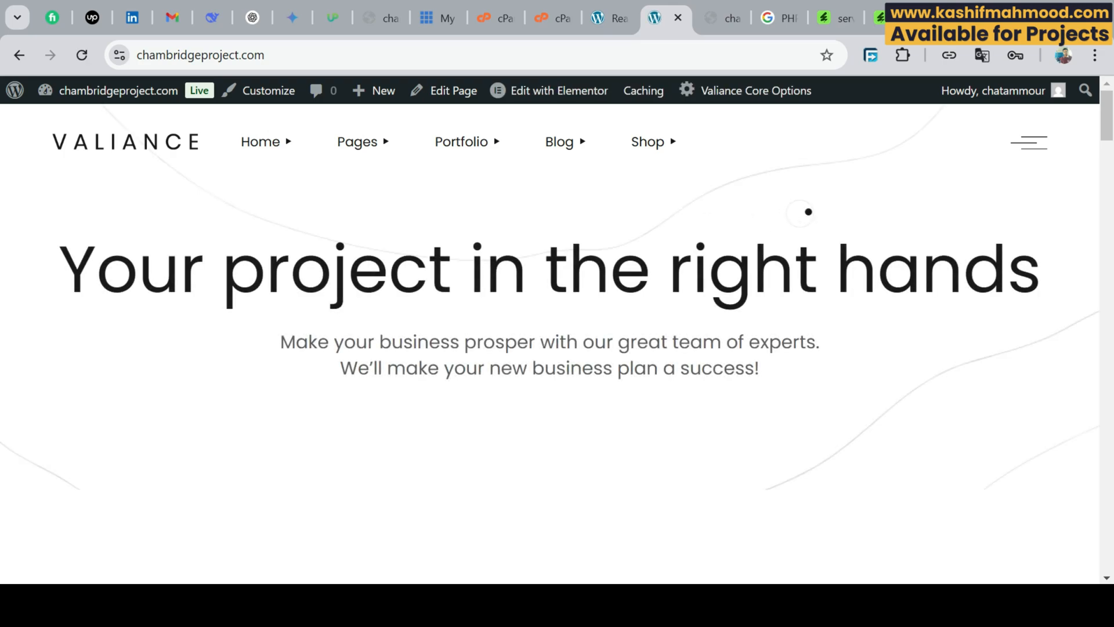
scroll(1, 155, "down", 5)
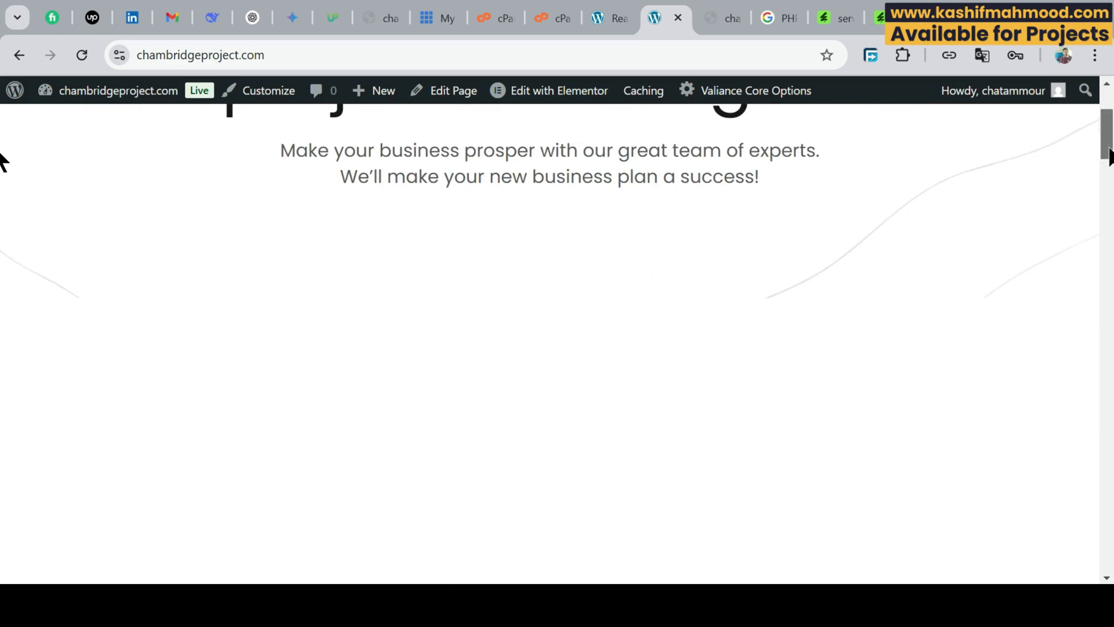
scroll(2, 177, "down", 5)
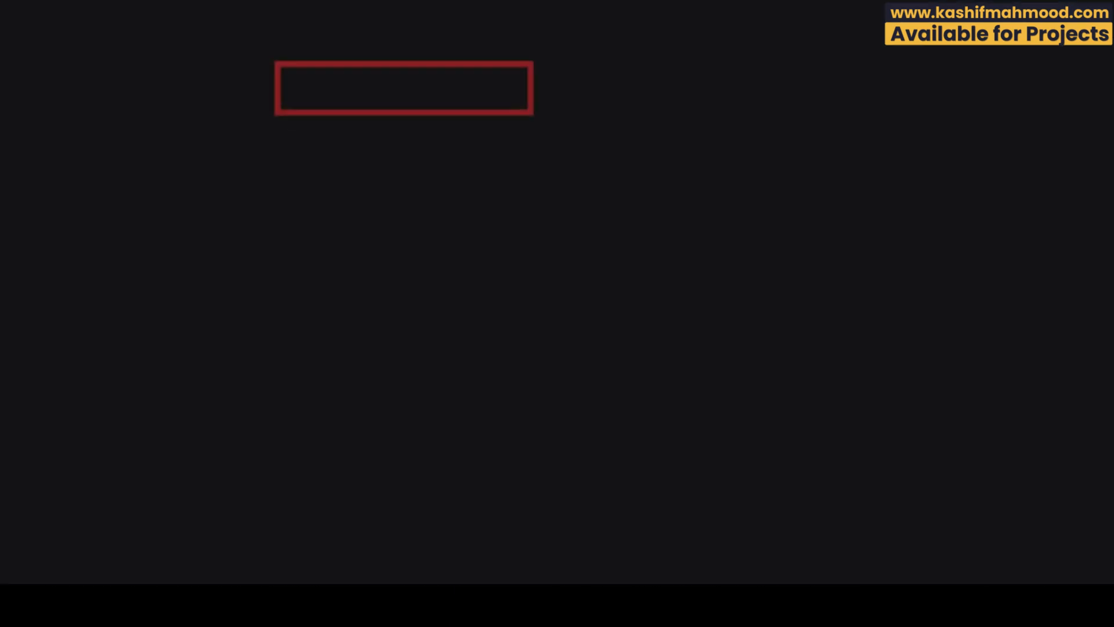